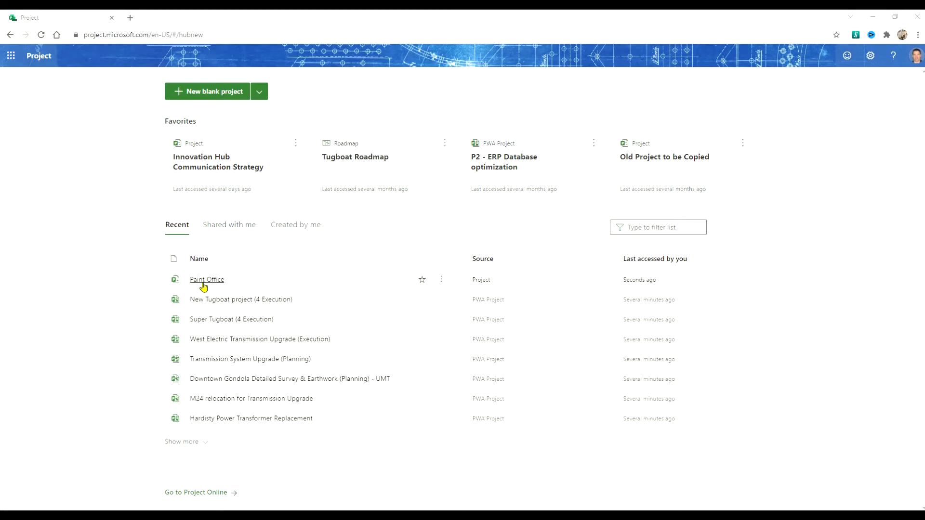
pyautogui.click(205, 280)
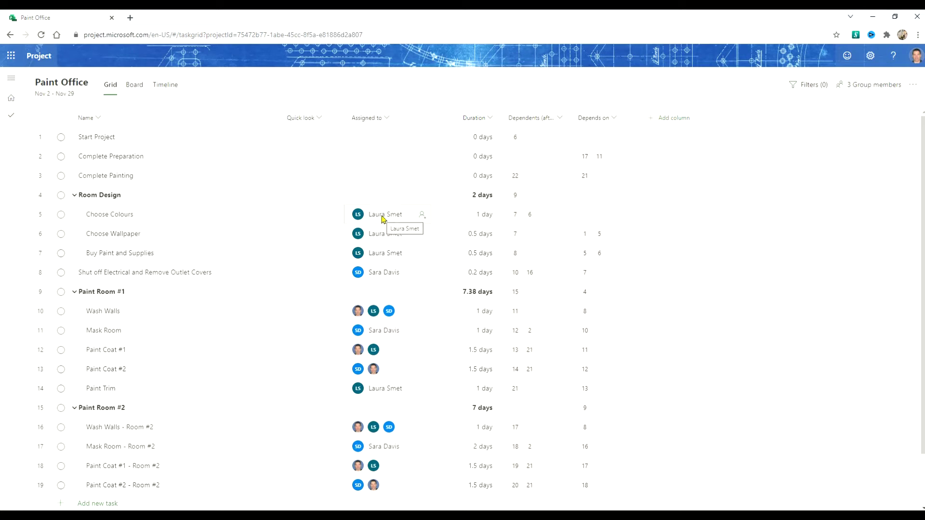
pyautogui.click(166, 85)
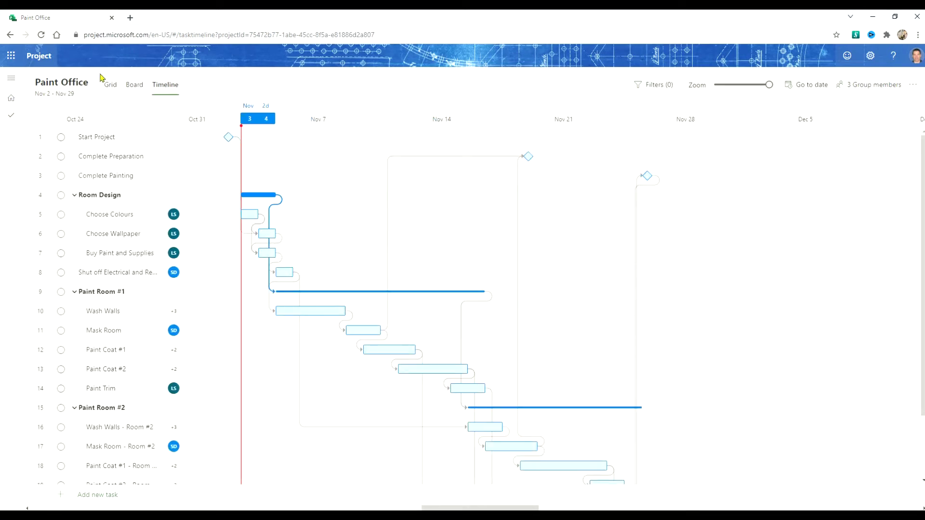
pyautogui.click(111, 86)
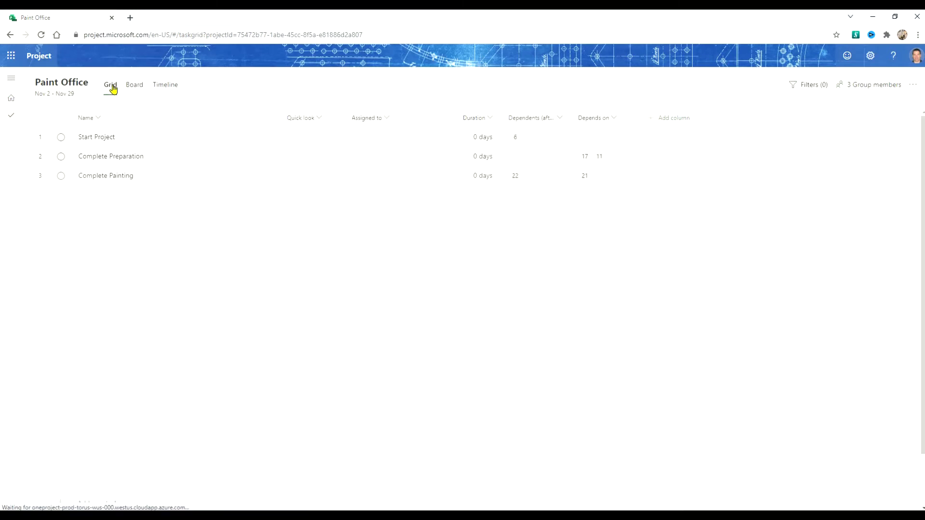
pyautogui.click(11, 98)
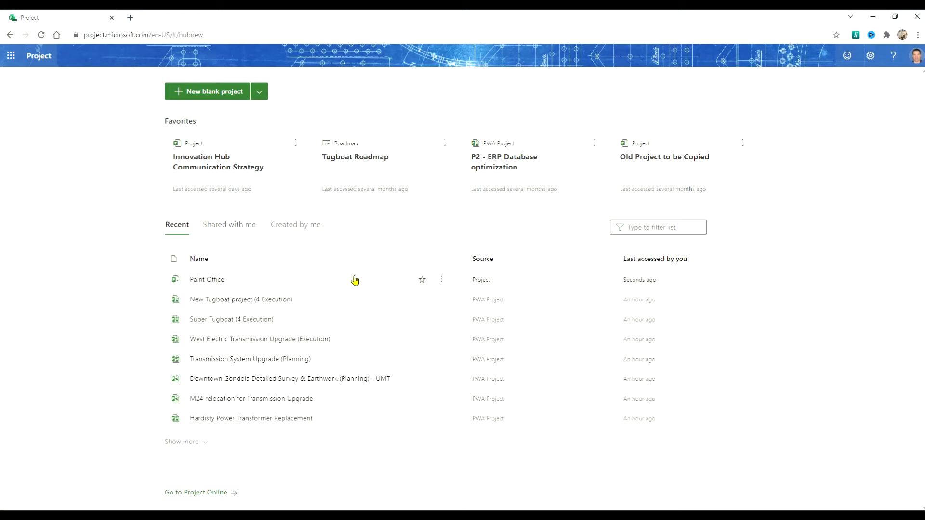
# - Copy the Paint Office project, then check the copy's Timeline and return to its Grid
pyautogui.click(441, 281)
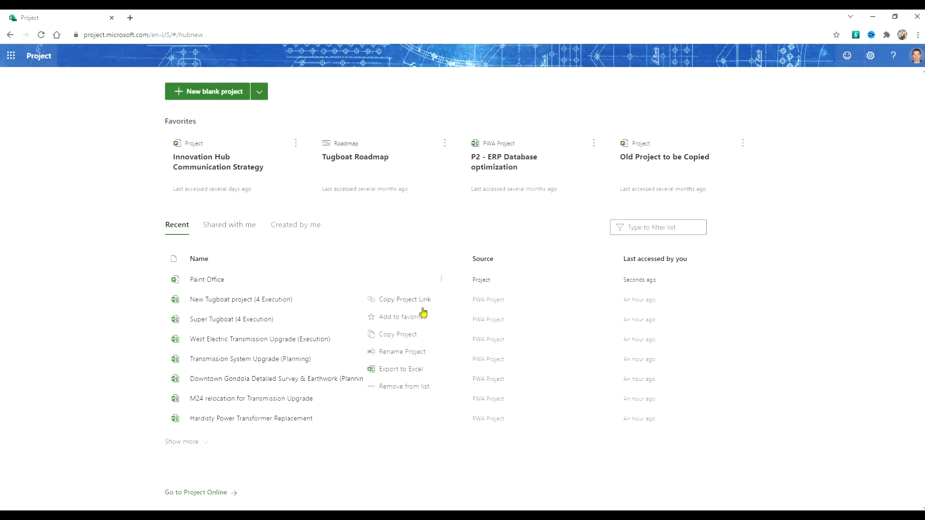
pyautogui.click(414, 334)
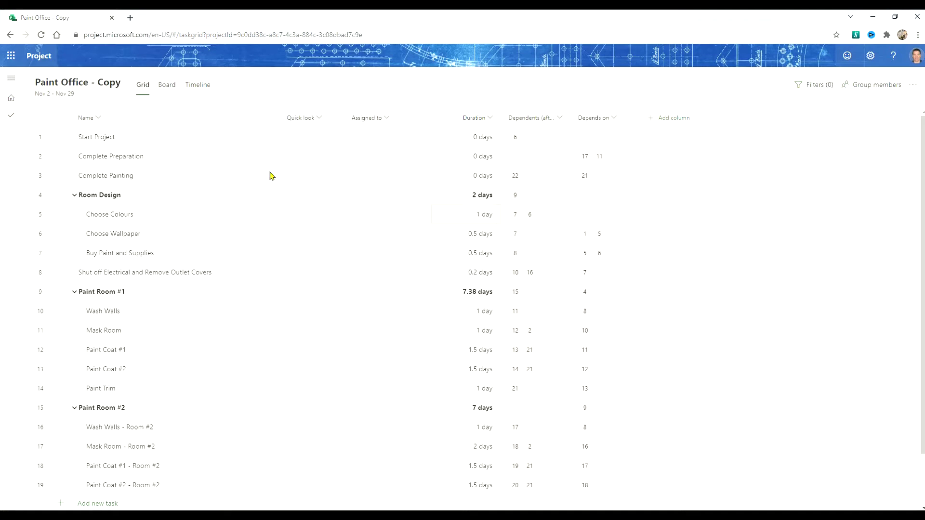
pyautogui.click(204, 83)
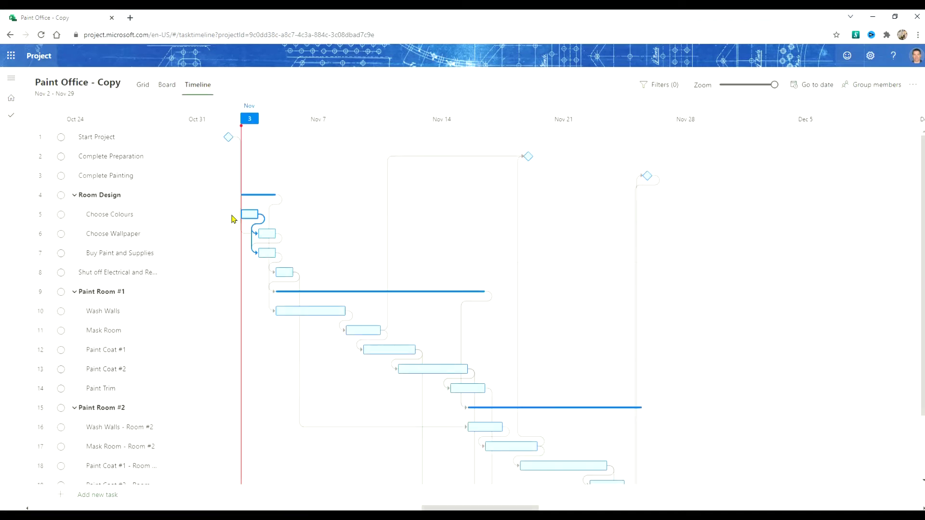
pyautogui.click(142, 86)
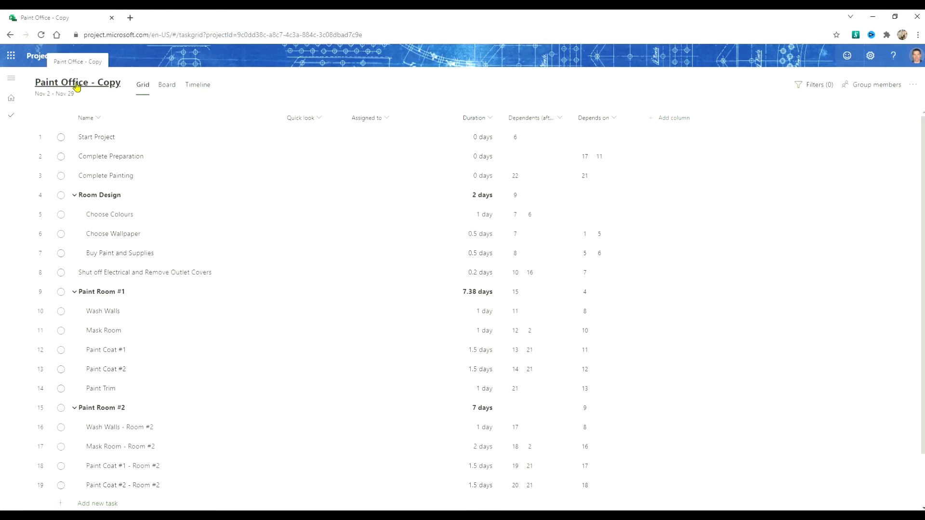
# - Rename the copy 'Paint Offices and Reception Area' and set its start date to November 8, 2021
pyautogui.click(77, 85)
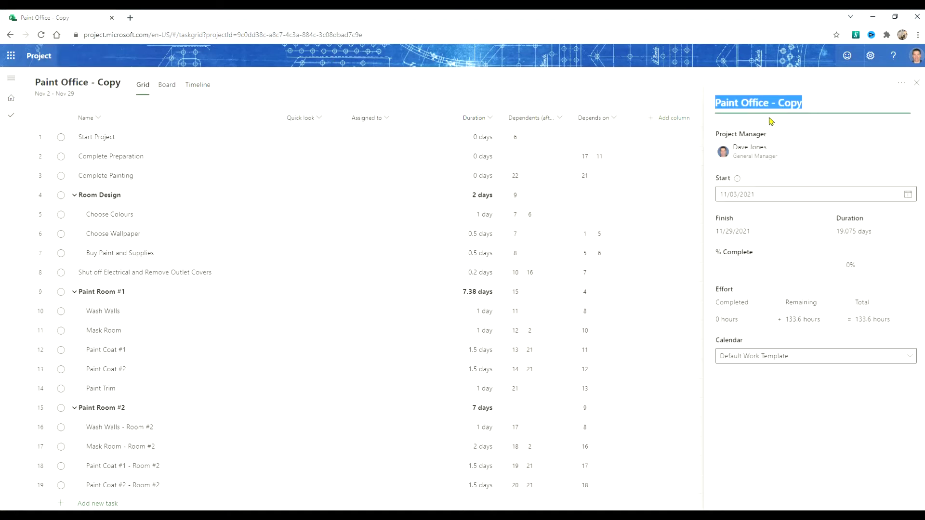
pyautogui.write('Pain')
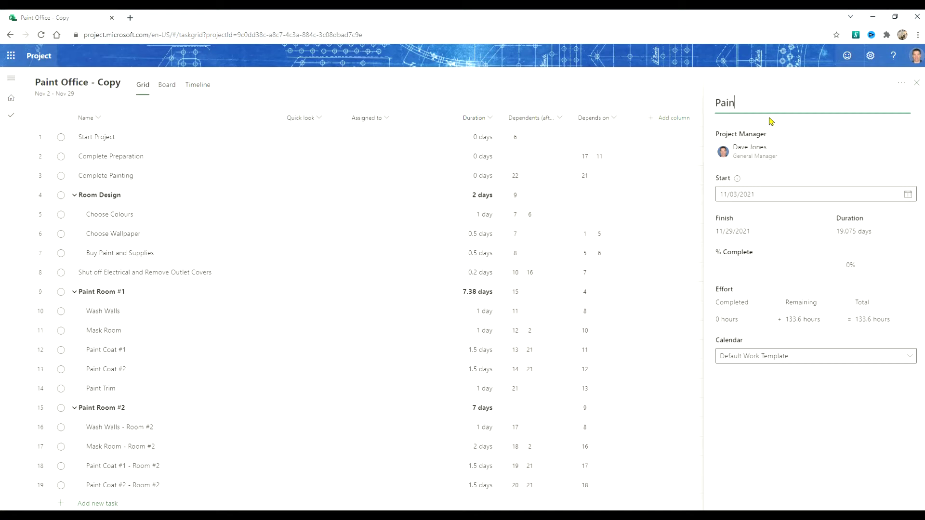
pyautogui.write('t Offices and Reception ')
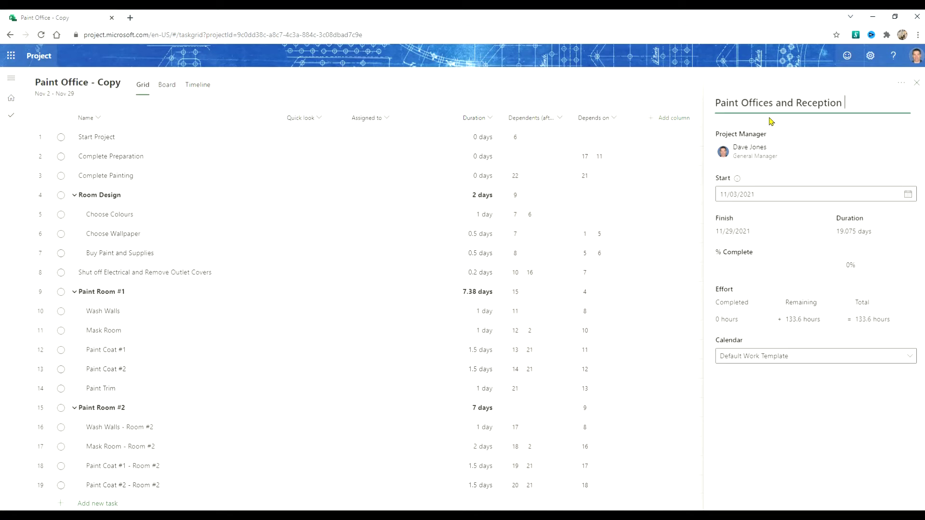
pyautogui.write('Area')
pyautogui.click(909, 195)
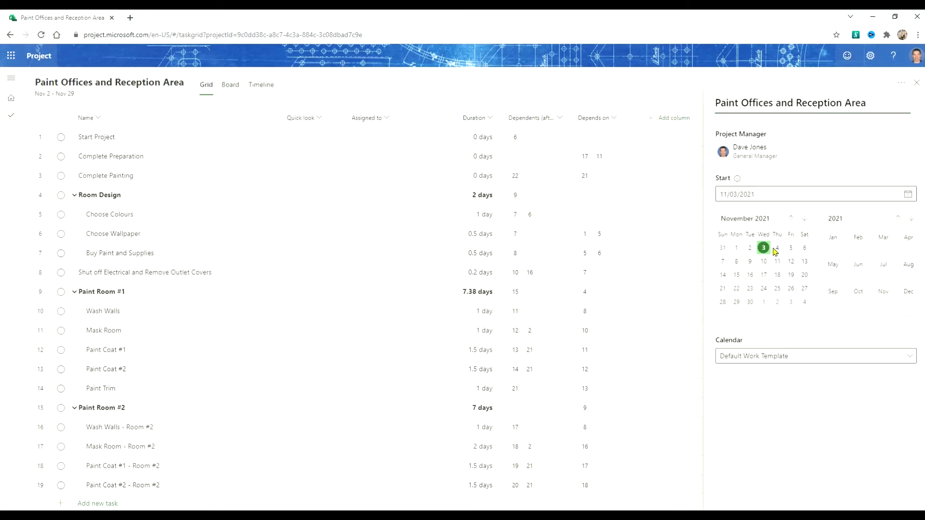
pyautogui.click(736, 262)
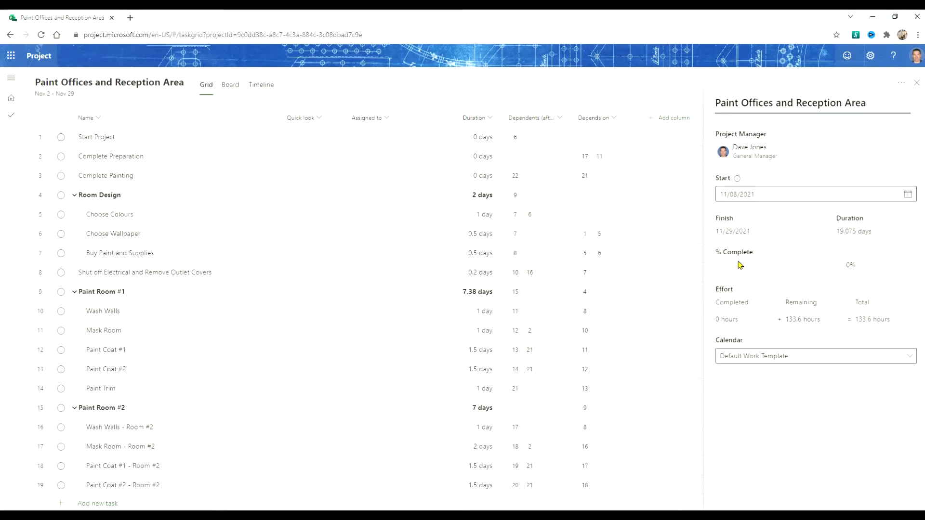
pyautogui.click(917, 84)
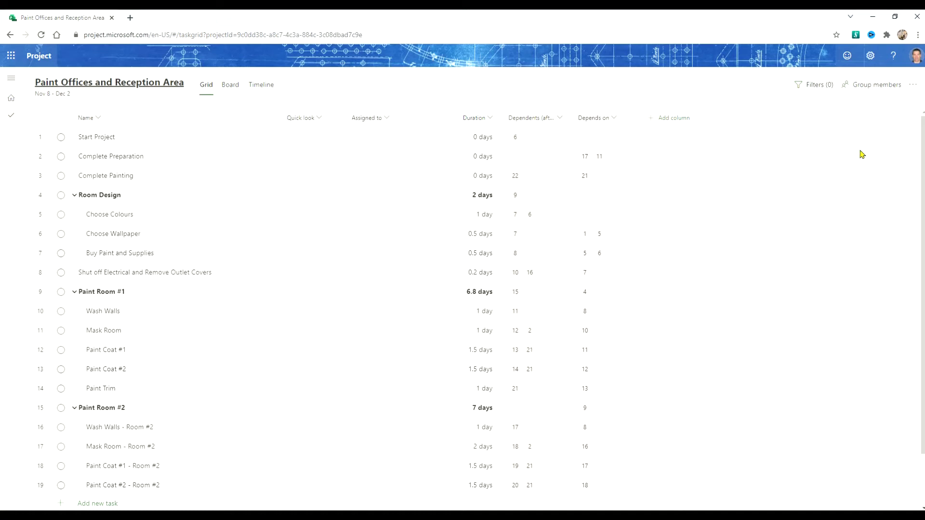
# - Create the project group with the project manager and one other person as members
pyautogui.click(862, 90)
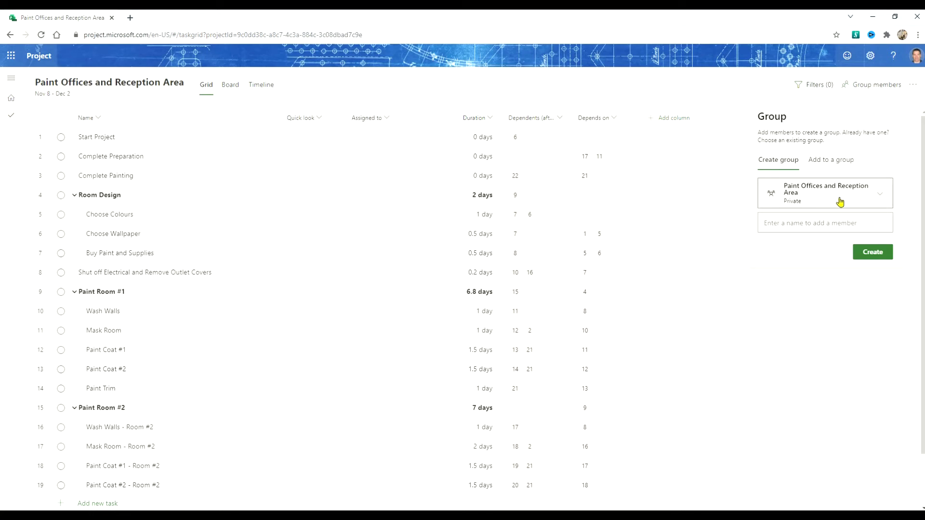
pyautogui.click(803, 223)
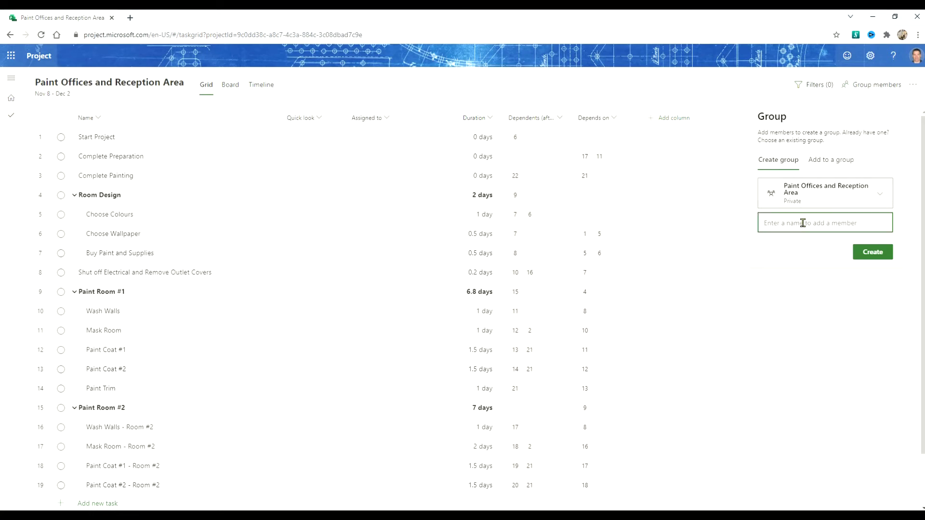
pyautogui.write('dav')
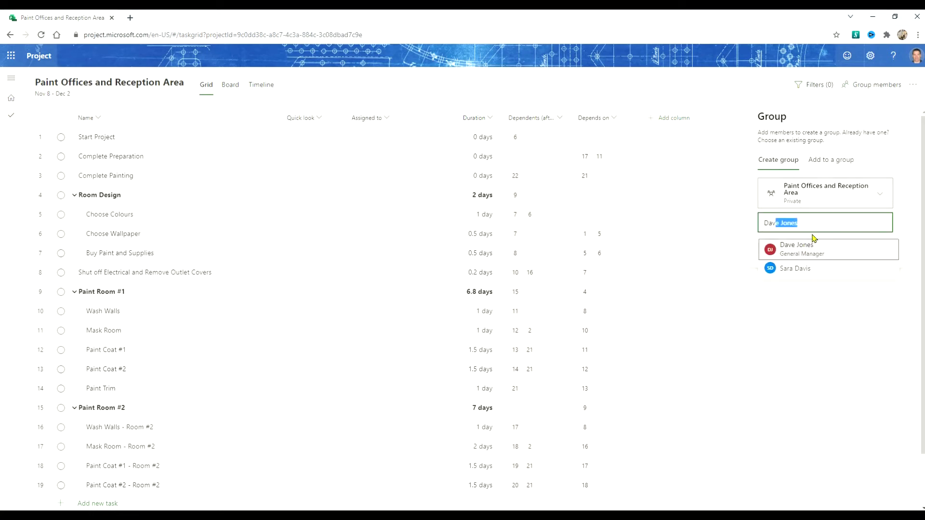
pyautogui.click(811, 245)
pyautogui.write('sar')
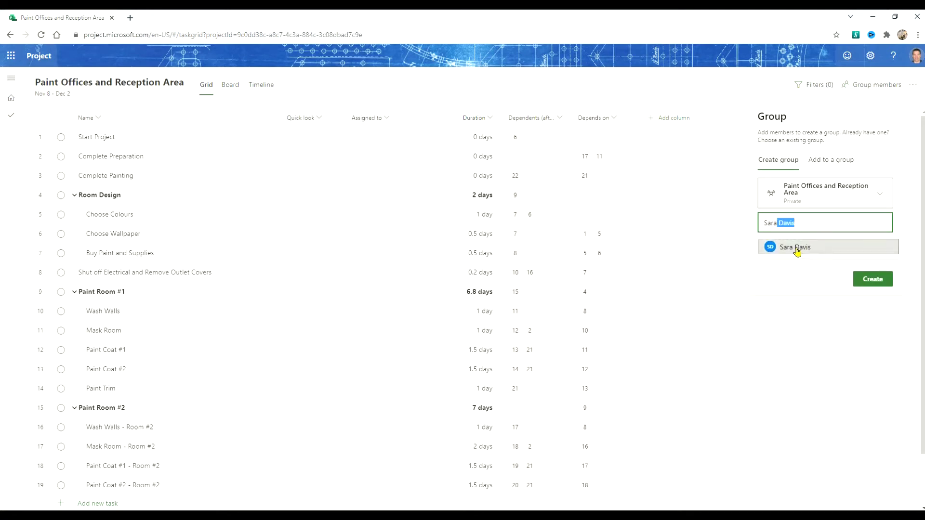
pyautogui.click(795, 247)
pyautogui.click(867, 302)
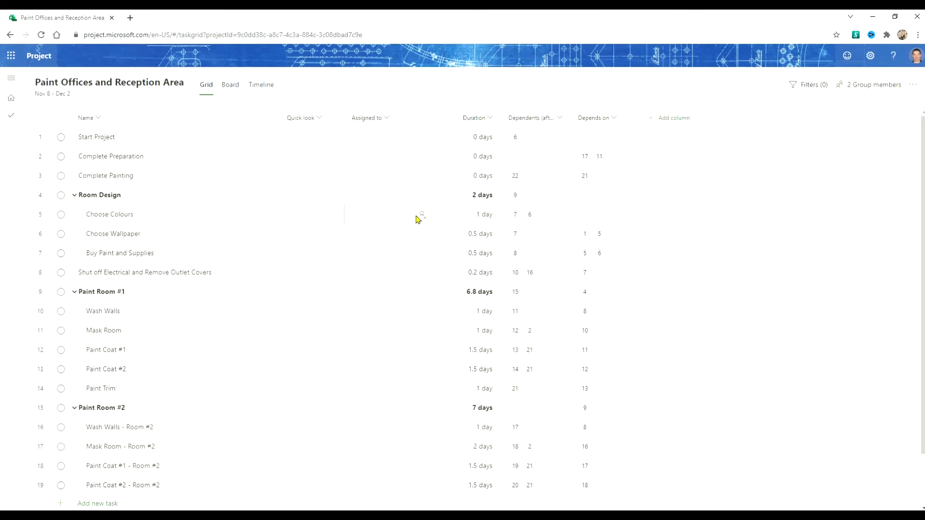
# - Assign Choose Colours, Choose Wallpaper, Buy Paint and Supplies, electrical shut-off and Wash Walls to group members
pyautogui.click(422, 215)
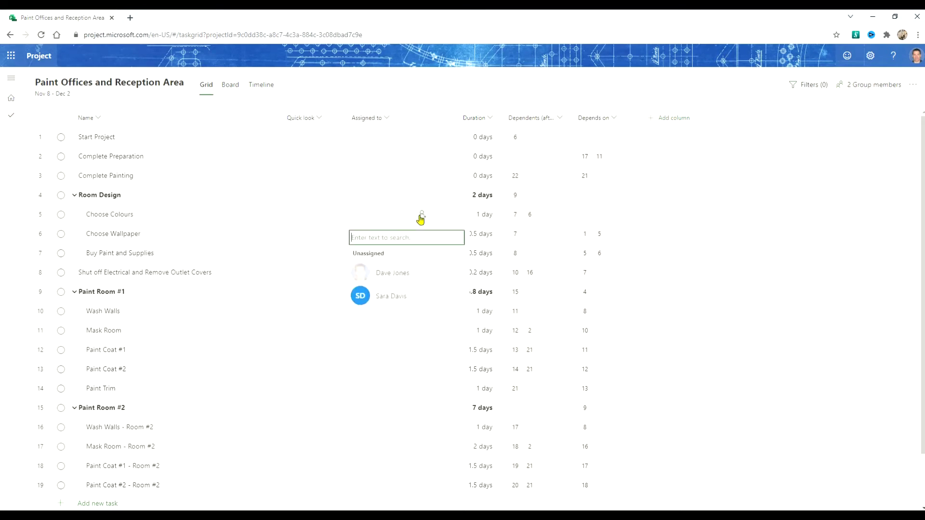
pyautogui.click(385, 297)
pyautogui.click(316, 234)
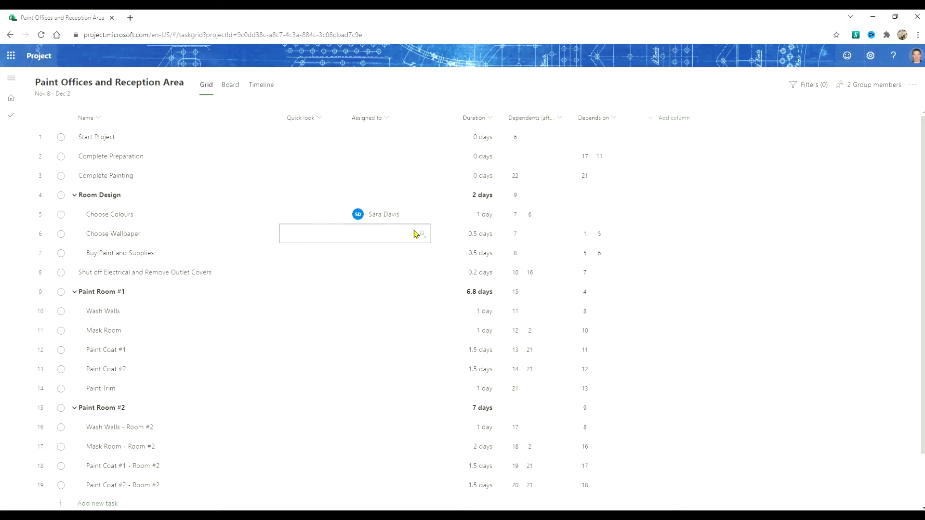
pyautogui.click(418, 238)
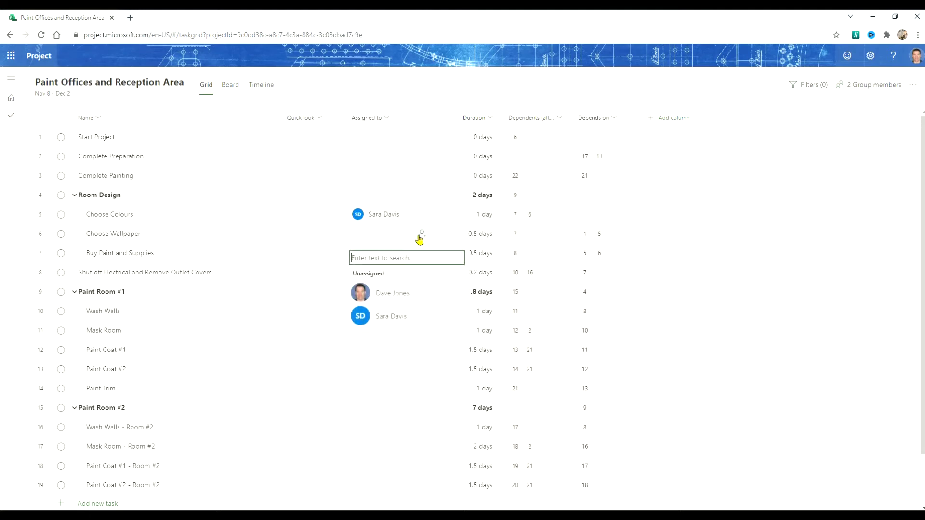
pyautogui.click(401, 316)
pyautogui.click(324, 258)
pyautogui.click(422, 253)
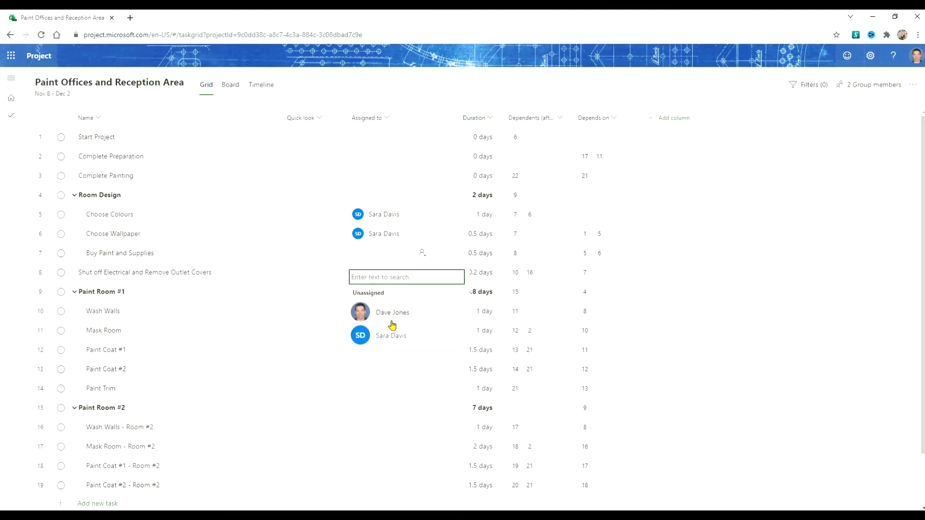
pyautogui.click(392, 313)
pyautogui.click(341, 314)
pyautogui.click(423, 272)
pyautogui.click(392, 332)
pyautogui.click(308, 314)
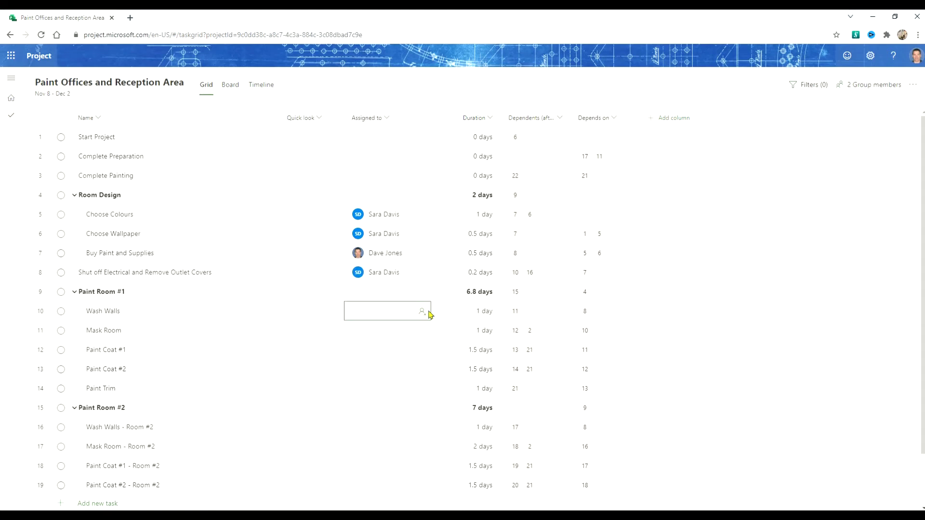
pyautogui.click(426, 313)
pyautogui.click(401, 371)
pyautogui.click(326, 335)
# - Assign Mask Room and Paint Trim, and give Paint Coat #1 and #2 both members
pyautogui.click(420, 331)
pyautogui.click(392, 413)
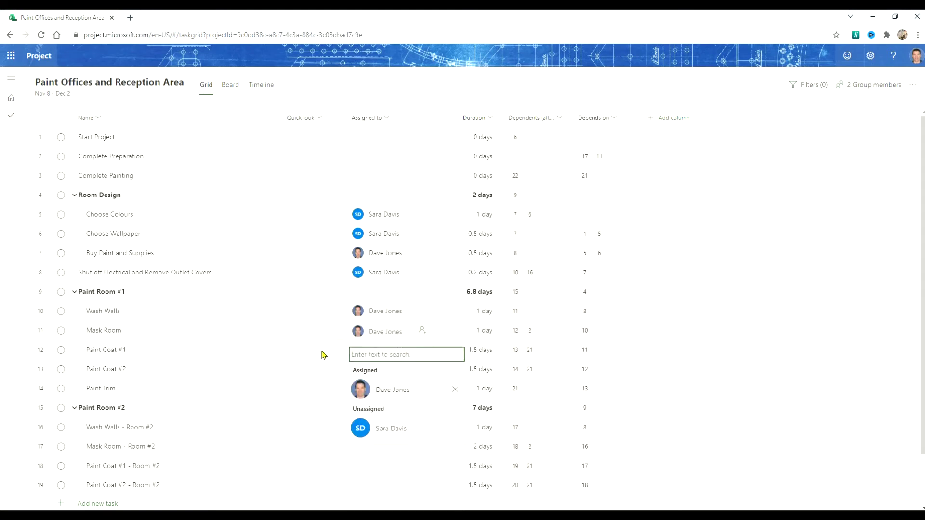
pyautogui.click(322, 355)
pyautogui.click(421, 352)
pyautogui.click(392, 409)
pyautogui.click(381, 447)
pyautogui.click(322, 359)
pyautogui.click(422, 369)
pyautogui.click(391, 428)
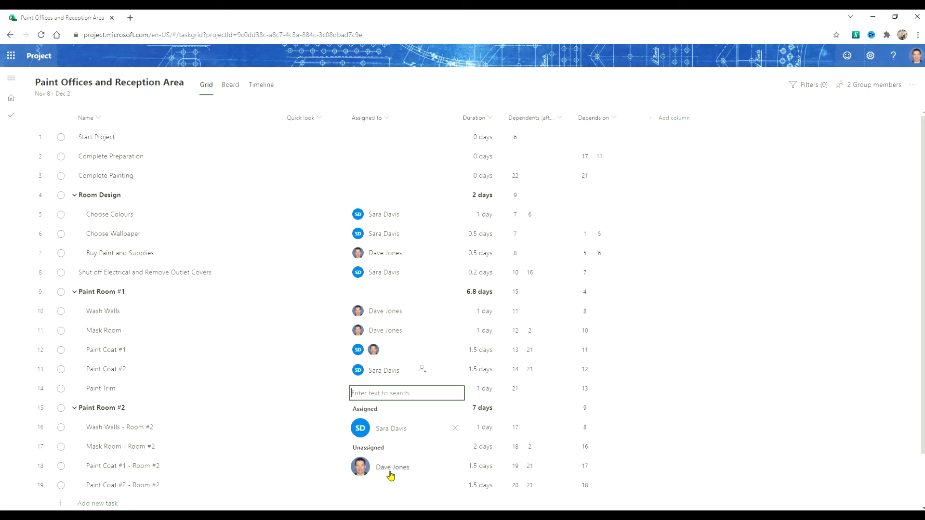
pyautogui.click(390, 470)
pyautogui.click(321, 388)
pyautogui.click(422, 388)
pyautogui.click(397, 449)
# - Assign group members to the Room #2 tasks from Wash Walls through Paint Coat #2
pyautogui.click(340, 428)
pyautogui.click(422, 427)
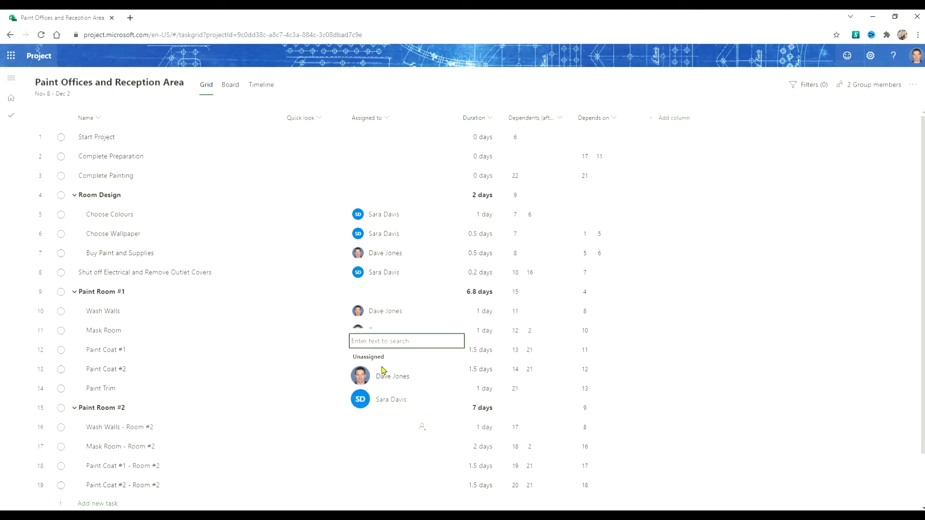
pyautogui.click(388, 375)
pyautogui.click(399, 450)
pyautogui.click(386, 419)
pyautogui.click(420, 468)
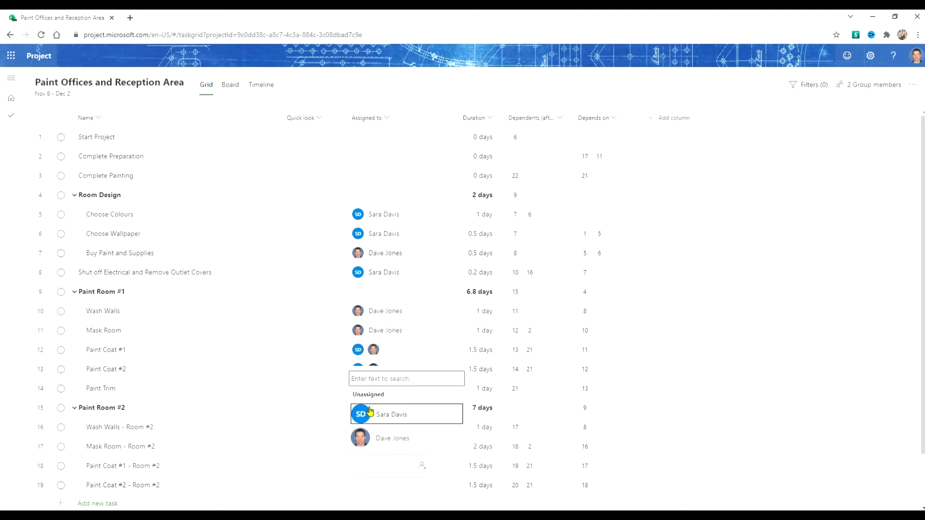
pyautogui.click(390, 416)
pyautogui.click(424, 489)
pyautogui.click(422, 484)
pyautogui.click(392, 433)
pyautogui.click(324, 458)
# - Assign Paint Trim - Room #2 and Clean Up, and give Celebrate both members
pyautogui.scroll(-2, 337, 463)
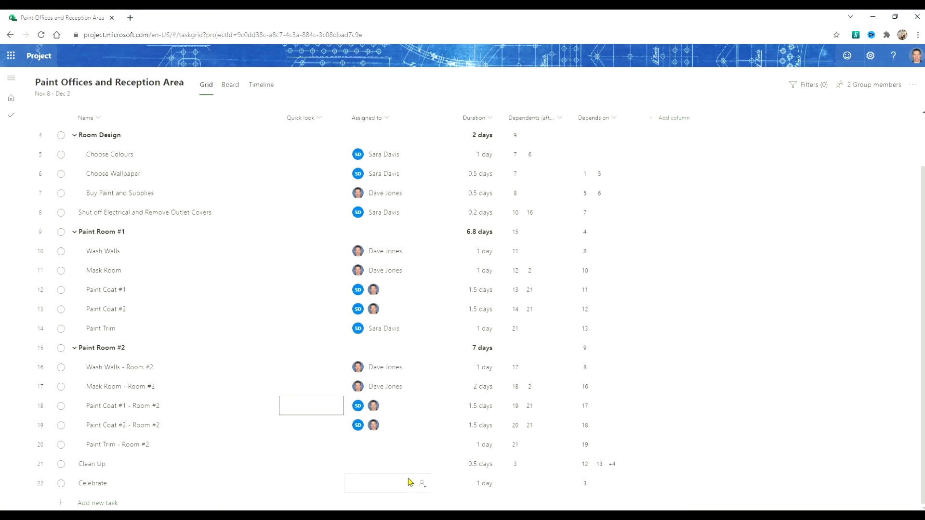
pyautogui.click(422, 444)
pyautogui.click(388, 392)
pyautogui.click(406, 470)
pyautogui.click(331, 471)
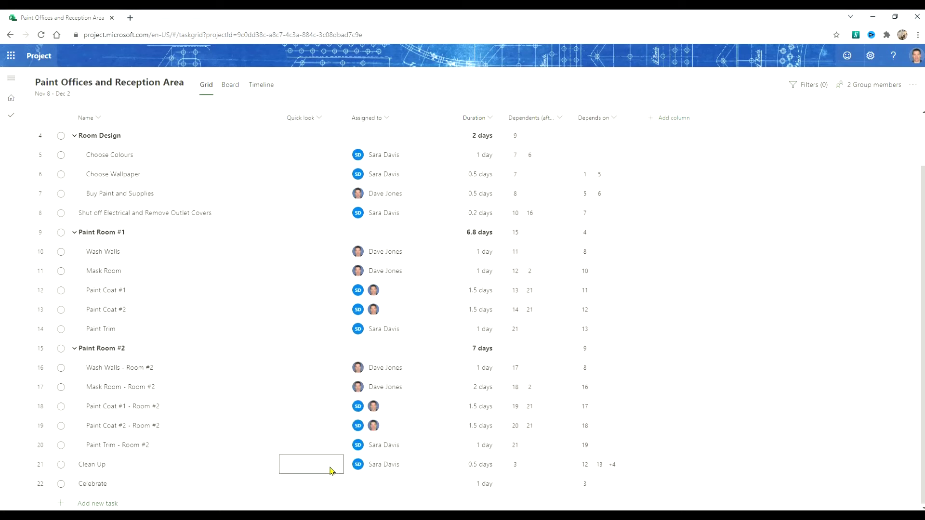
pyautogui.click(422, 484)
pyautogui.click(378, 457)
pyautogui.click(385, 452)
pyautogui.click(330, 462)
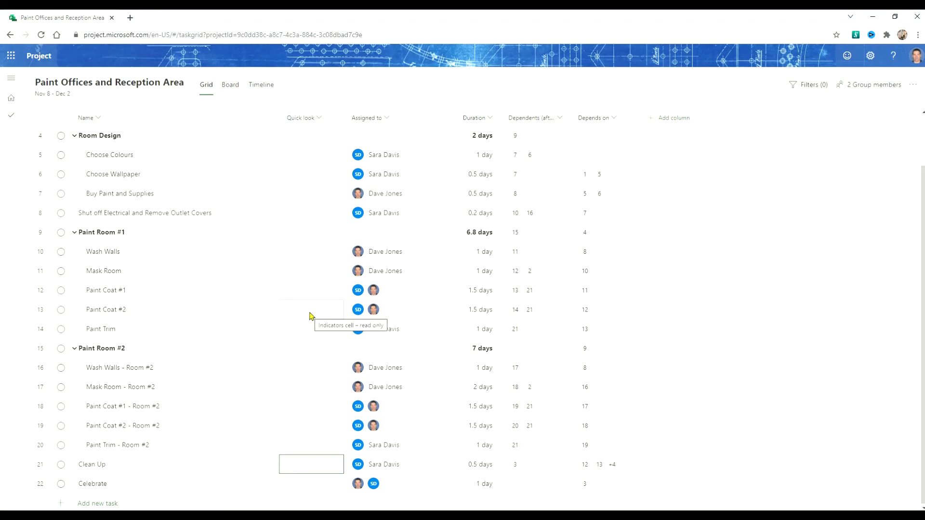
pyautogui.scroll(3, 310, 317)
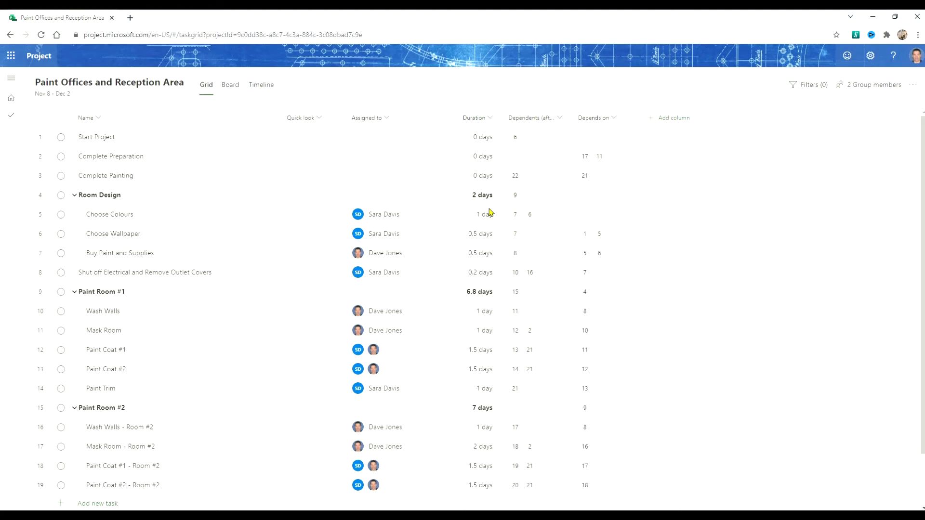
# - Set Choose Wallpaper to 1.5 days and Buy Paint and Supplies to 1 day
pyautogui.click(487, 236)
pyautogui.write('1.5')
pyautogui.press('Return')
pyautogui.write('1')
pyautogui.press('Return')
# - Set the Paint Coat durations in both rooms to 2 days, then show the Timeline
pyautogui.press('Down')
pyautogui.press('Down')
pyautogui.press('Down')
pyautogui.press('Down')
pyautogui.write('2')
pyautogui.press('Return')
pyautogui.write('2')
pyautogui.press('Return')
pyautogui.press('Down')
pyautogui.press('Down')
pyautogui.write('2')
pyautogui.press('Return')
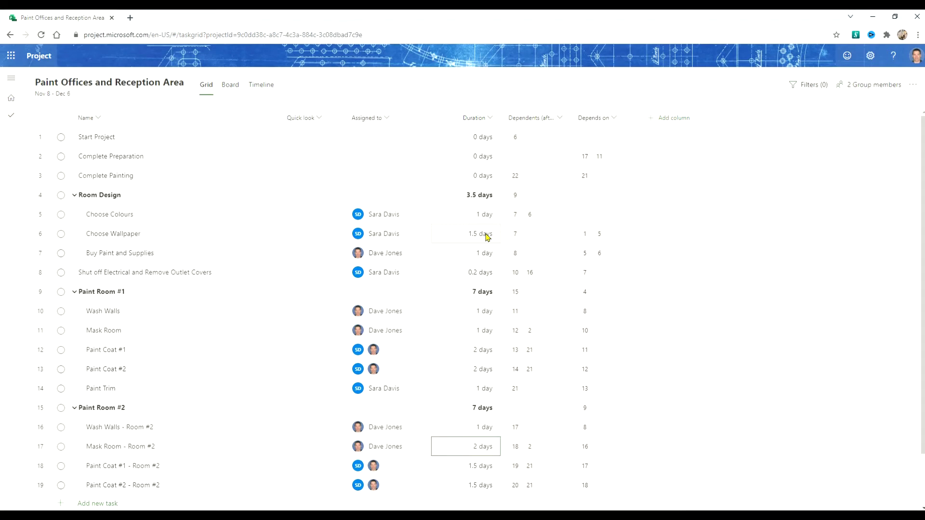
pyautogui.press('Down')
pyautogui.write('2')
pyautogui.press('Return')
pyautogui.write('2')
pyautogui.press('Return')
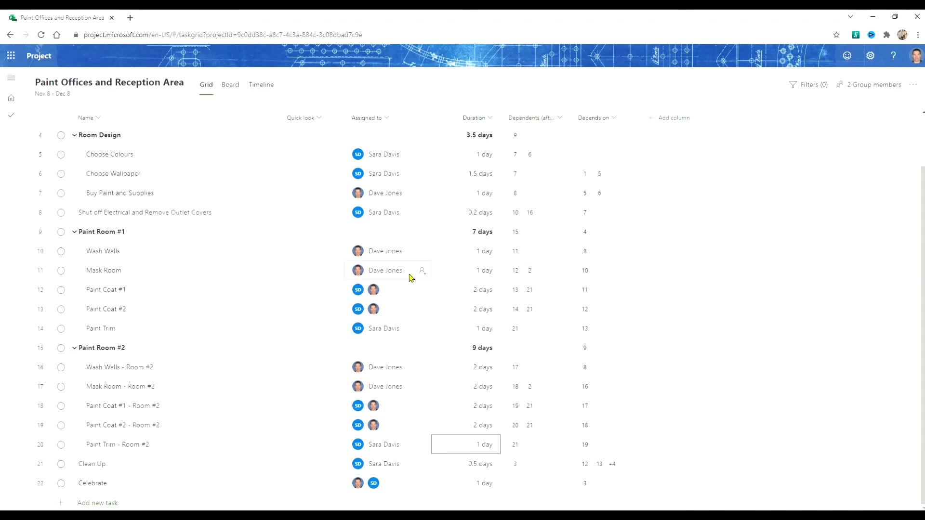
pyautogui.scroll(2, 409, 277)
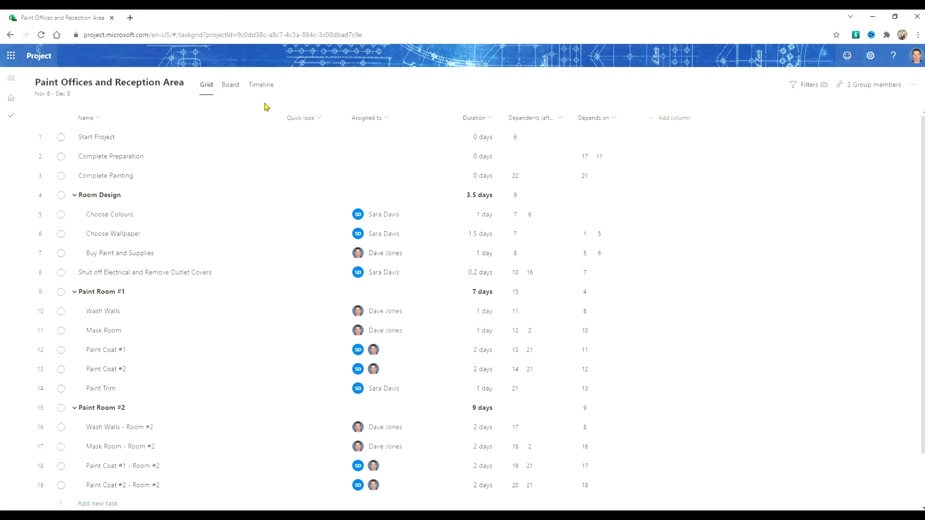
pyautogui.click(264, 86)
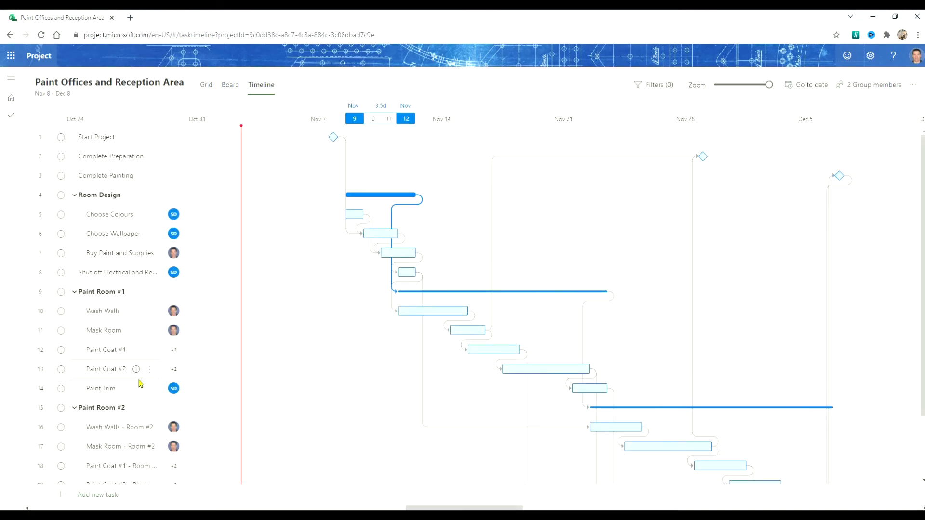
# - Select the Paint Room #1 and Paint Room #2 groups and copy their tasks
pyautogui.scroll(-2, 144, 408)
pyautogui.scroll(2, 144, 408)
pyautogui.click(103, 295)
pyautogui.scroll(-2, 116, 371)
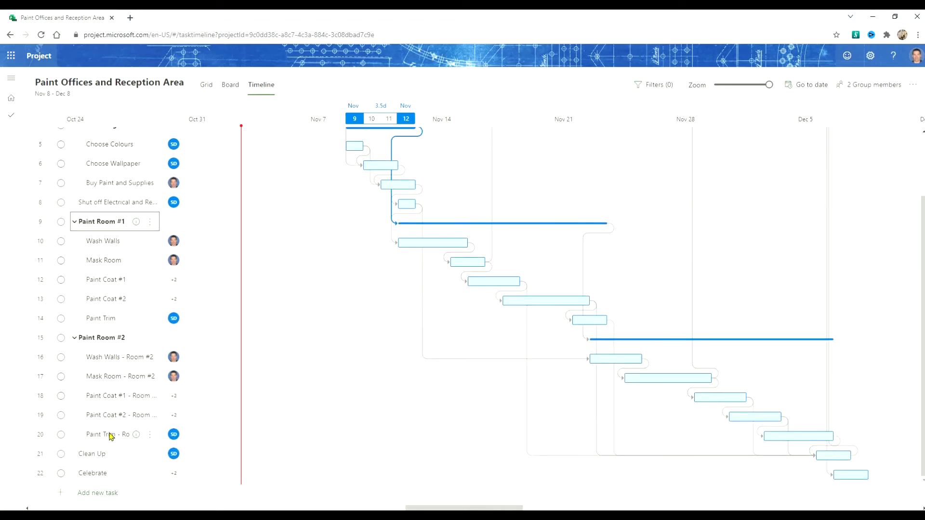
pyautogui.keyDown('shift'); pyautogui.click(111, 437); pyautogui.keyUp('shift')
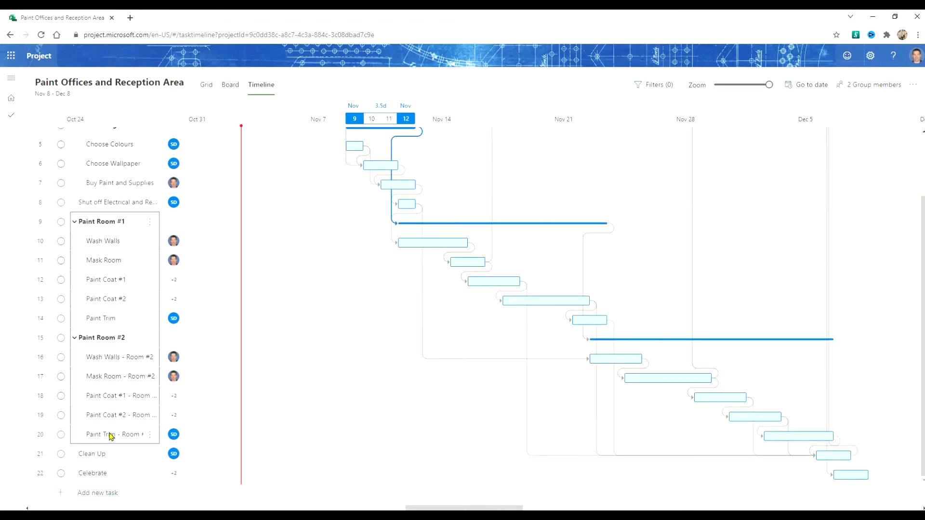
pyautogui.click(151, 222)
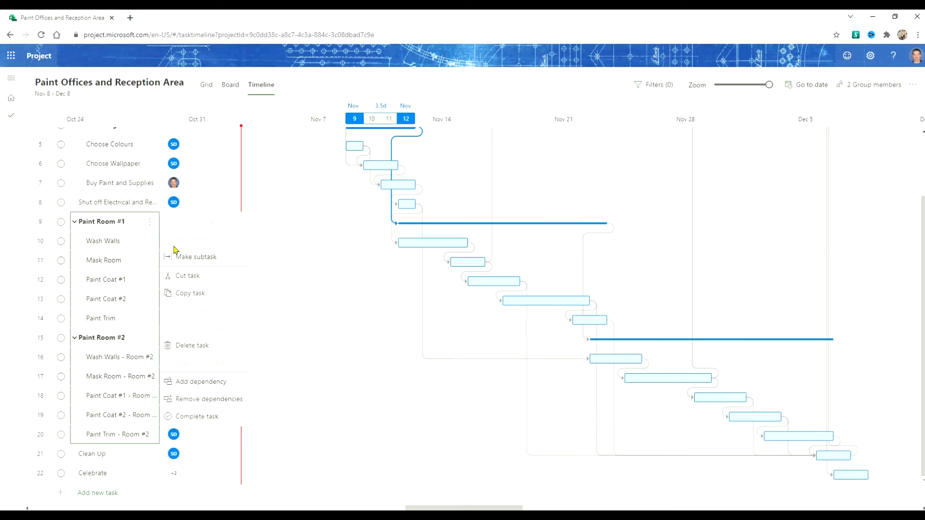
pyautogui.click(190, 295)
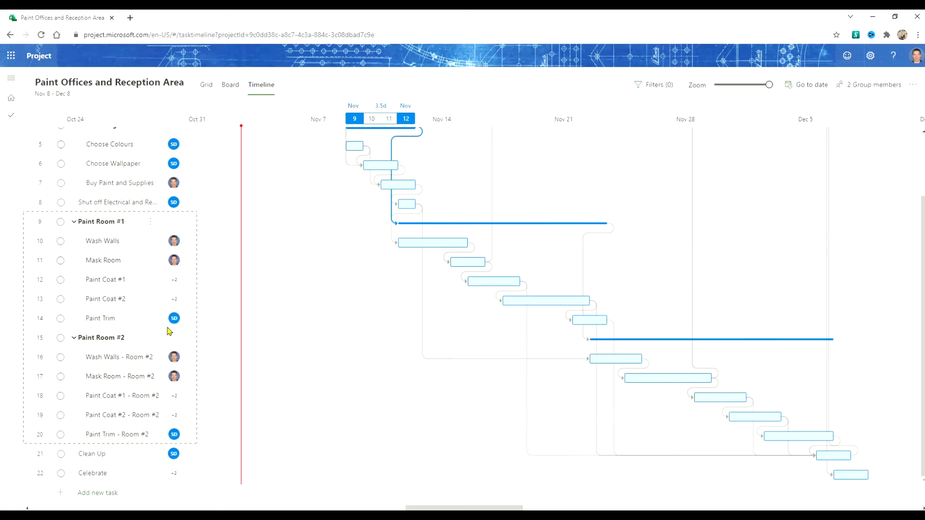
# - Paste the copied groups above the Clean Up task
pyautogui.click(93, 455)
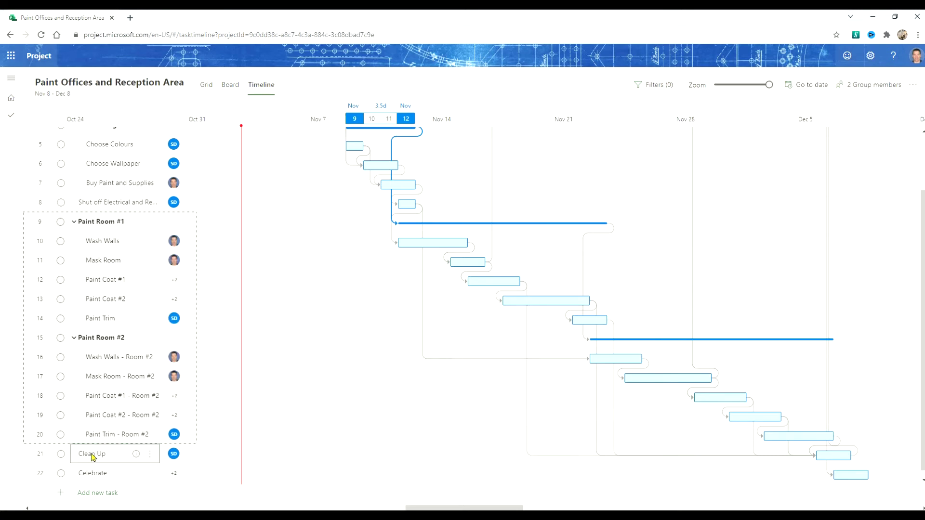
pyautogui.click(150, 455)
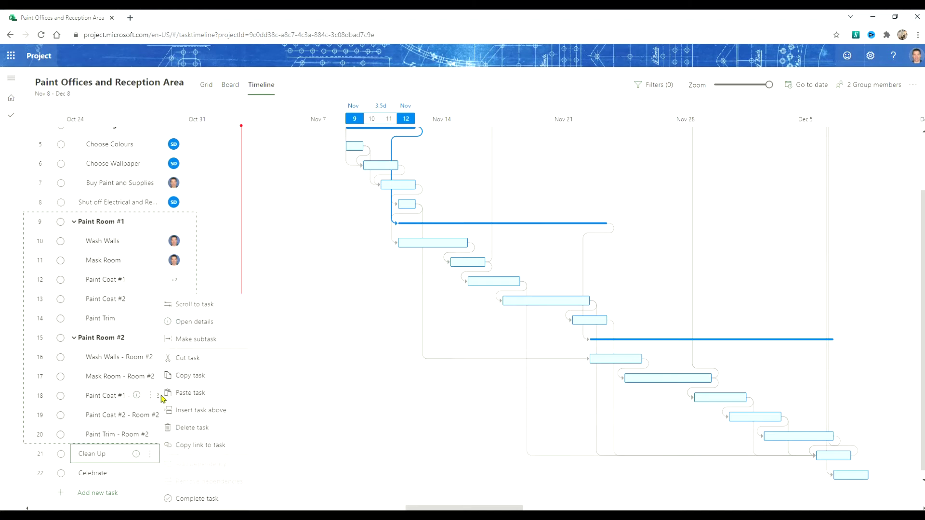
pyautogui.click(191, 393)
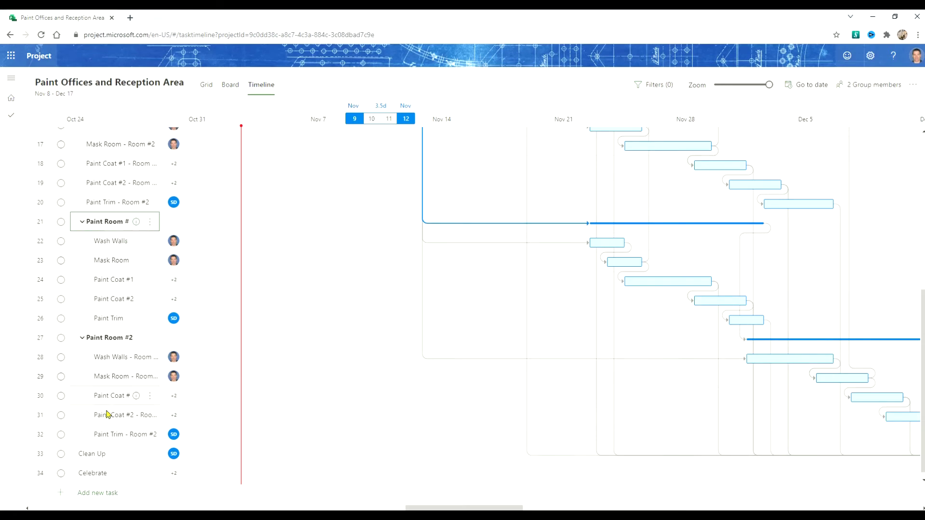
pyautogui.scroll(5, 109, 303)
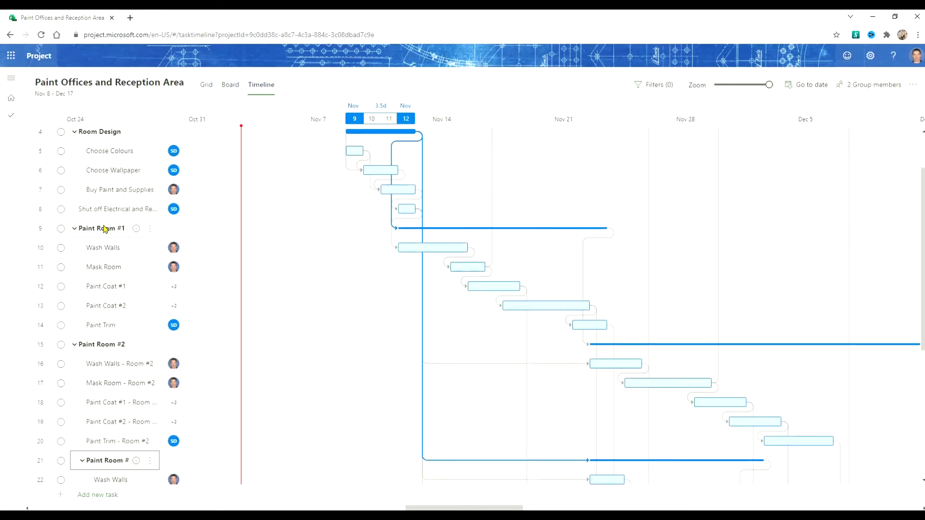
# - Rename the first three groups to Paint Office #1, Paint Office #2 and Paint Office #3
pyautogui.click(105, 229)
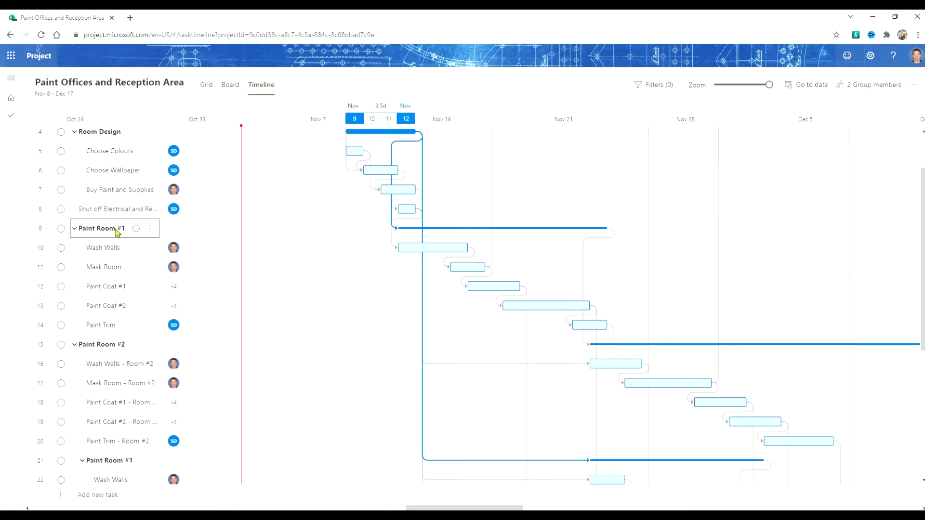
pyautogui.click(116, 229)
pyautogui.doubleClick(114, 229)
pyautogui.write('Office')
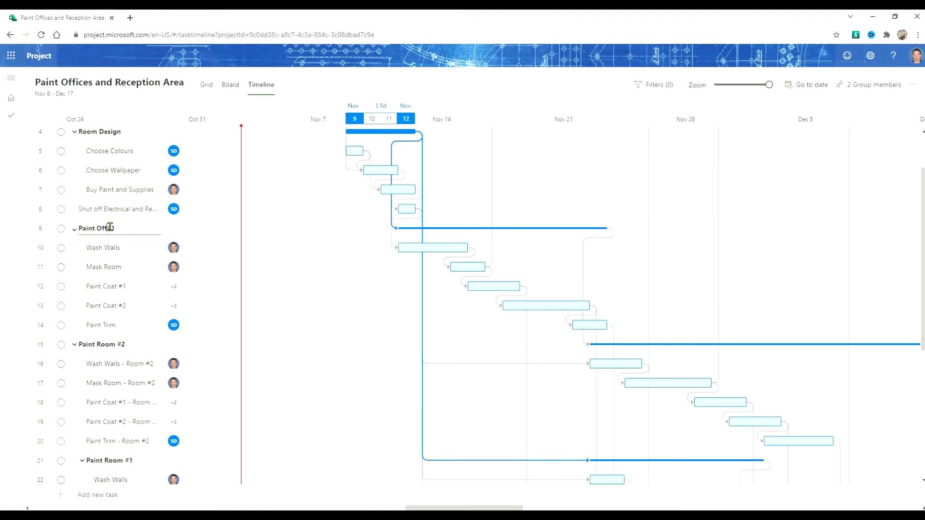
pyautogui.click(107, 344)
pyautogui.doubleClick(108, 344)
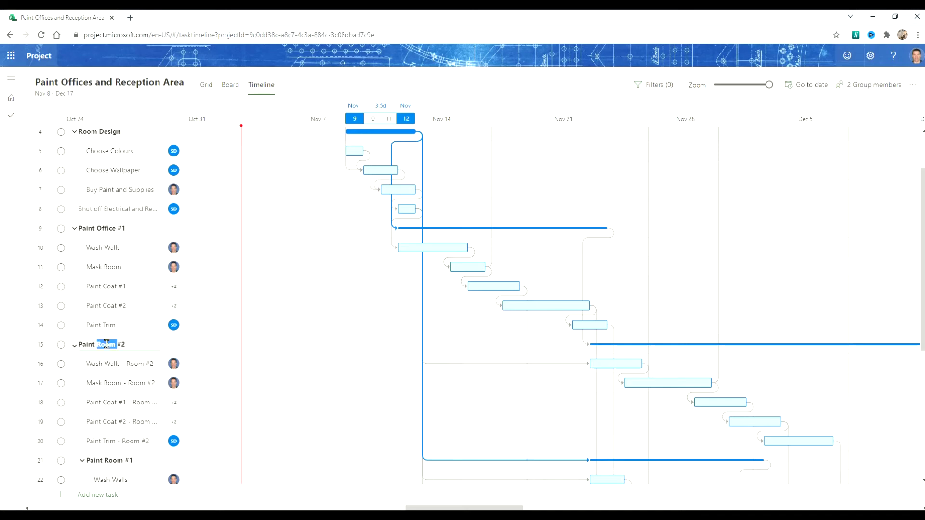
pyautogui.write('Office')
pyautogui.click(106, 460)
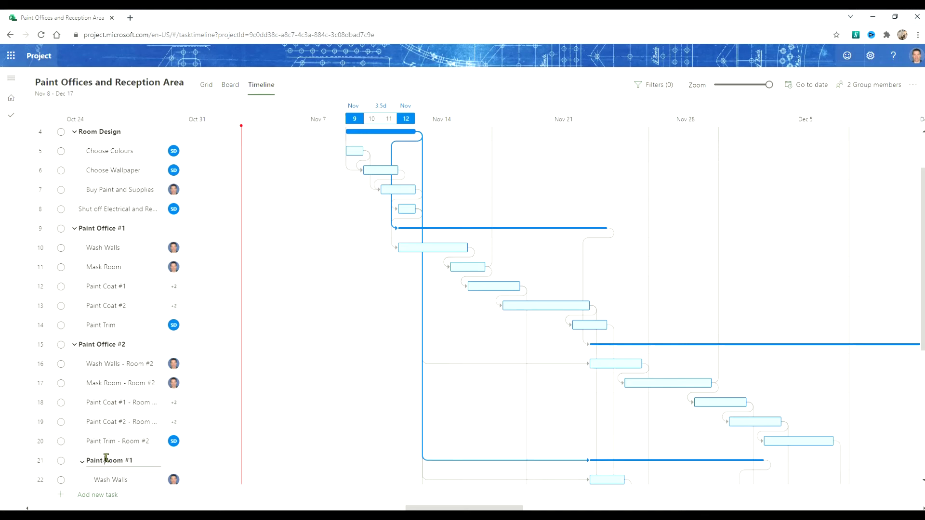
pyautogui.doubleClick(106, 458)
pyautogui.write('Office')
# - Rename the last group to Paint Reception
pyautogui.scroll(-4, 107, 463)
pyautogui.click(121, 370)
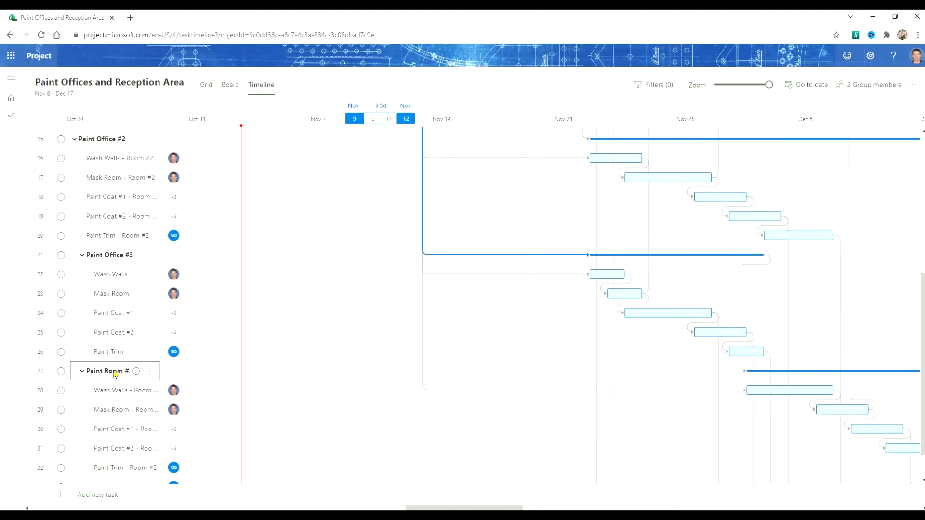
pyautogui.hotkey('ctrl', 'shift', 'Left')
pyautogui.hotkey('ctrl', 'shift', 'Left')
pyautogui.write('Reception')
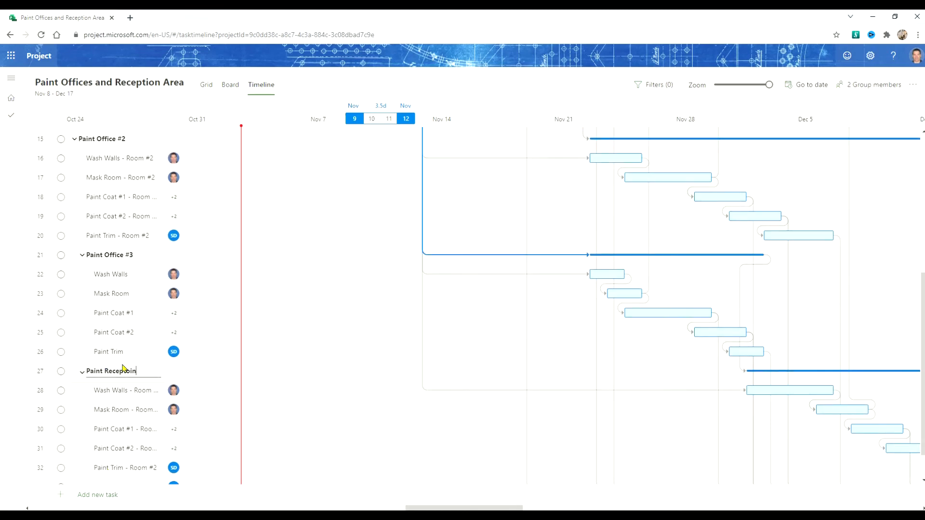
pyautogui.press('Return')
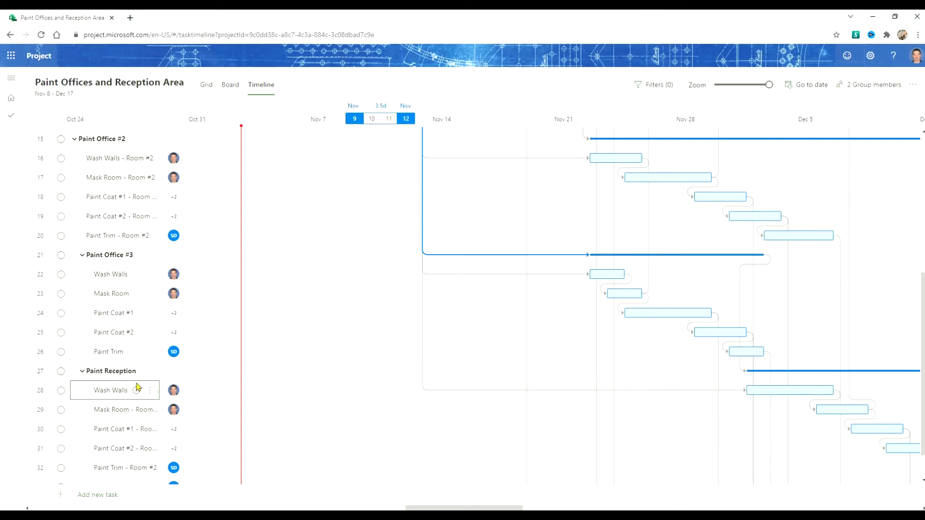
pyautogui.click(113, 161)
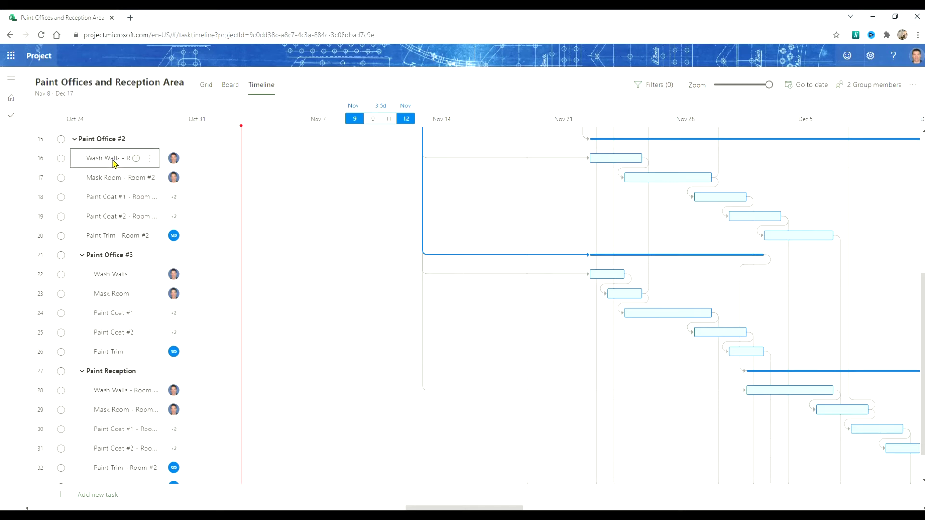
# - Replace 'Room #2' with 'Reception' in the reception Wash Walls and Mask Room task names
pyautogui.click(111, 395)
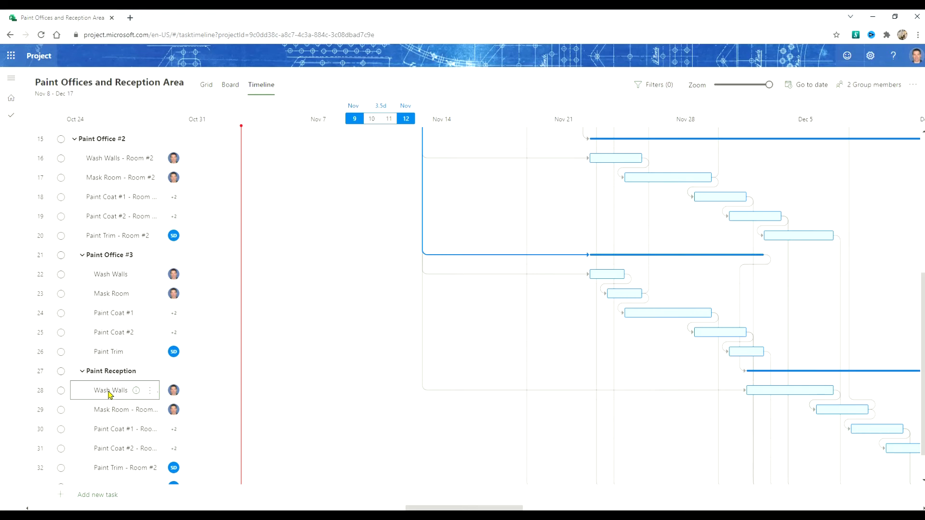
pyautogui.click(111, 393)
pyautogui.hotkey('ctrl', 'v')
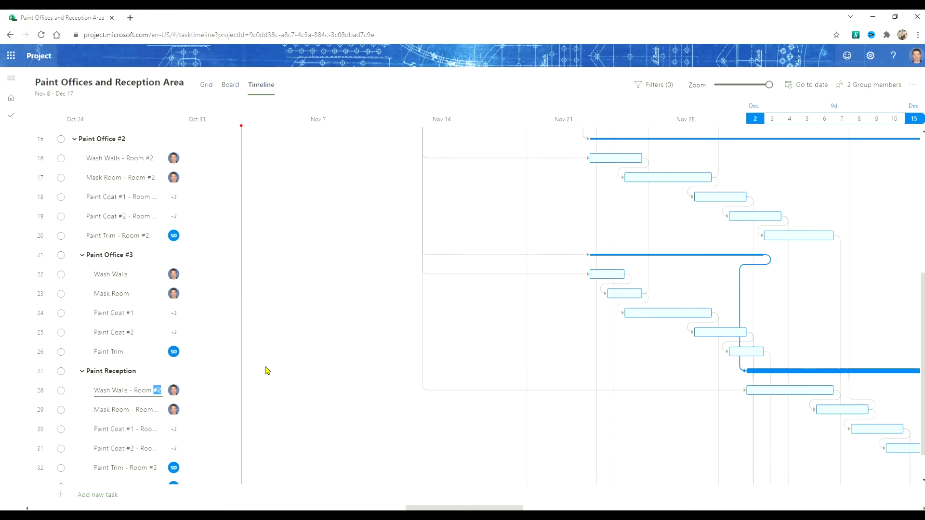
pyautogui.hotkey('ctrl', 'shift', 'Left')
pyautogui.write('Reception')
pyautogui.hotkey('ctrl', 'shift', 'Left')
pyautogui.hotkey('ctrl', 'shift', 'Left')
pyautogui.press('Down')
# - Replace 'Room #2' with 'Reception' in the reception Paint Coat #1, Paint Coat #2 and Paint Trim names
pyautogui.hotkey('ctrl', 'shift', 'Left')
pyautogui.hotkey('ctrl', 'shift', 'Left')
pyautogui.hotkey('ctrl', 'shift', 'Left')
pyautogui.hotkey('ctrl', 'shift', 'Left')
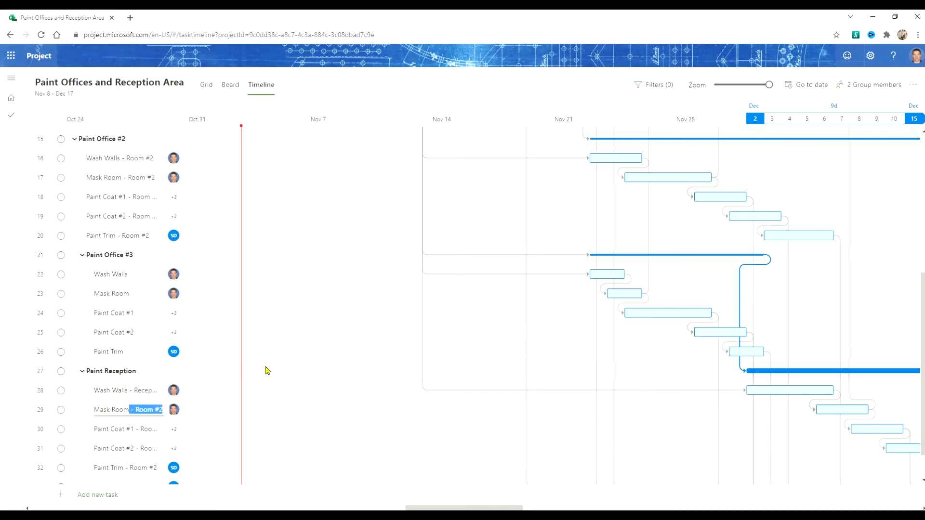
pyautogui.hotkey('ctrl', 'v')
pyautogui.press('Down')
pyautogui.hotkey('ctrl', 'shift', 'Left')
pyautogui.hotkey('ctrl', 'shift', 'Left')
pyautogui.hotkey('ctrl', 'shift', 'Left')
pyautogui.hotkey('ctrl', 'shift', 'Left')
pyautogui.hotkey('ctrl', 'v')
pyautogui.press('Down')
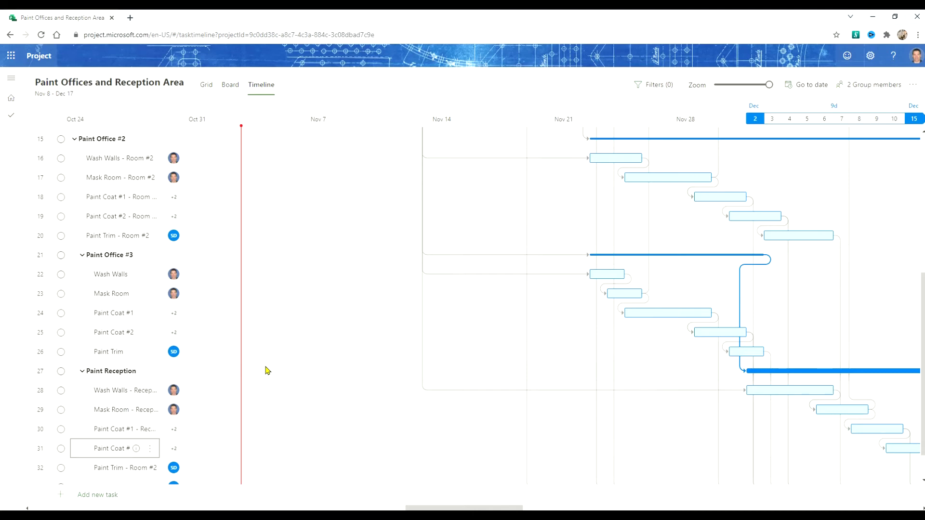
pyautogui.hotkey('ctrl', 'shift', 'Left')
pyautogui.hotkey('ctrl', 'shift', 'Left')
pyautogui.hotkey('ctrl', 'shift', 'Left')
pyautogui.hotkey('ctrl', 'shift', 'Left')
pyautogui.hotkey('ctrl', 'v')
pyautogui.press('Down')
pyautogui.hotkey('ctrl', 'shift', 'Left')
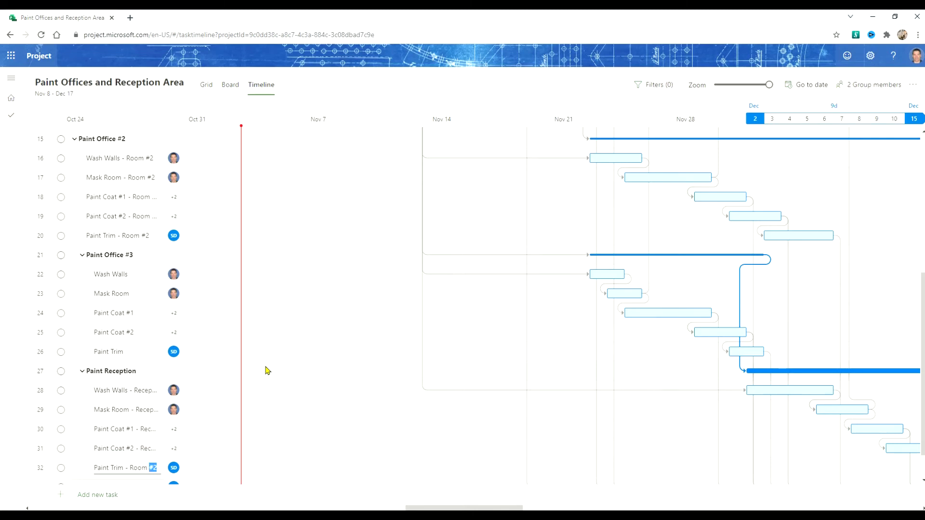
pyautogui.hotkey('ctrl', 'shift', 'Left')
pyautogui.hotkey('ctrl', 'shift', 'Left')
pyautogui.hotkey('ctrl', 'shift', 'Left')
pyautogui.hotkey('ctrl', 'v')
pyautogui.press('Down')
# - Collapse the Paint Office #1 and #2 groups, then re-expand Paint Office #2
pyautogui.scroll(3, 75, 148)
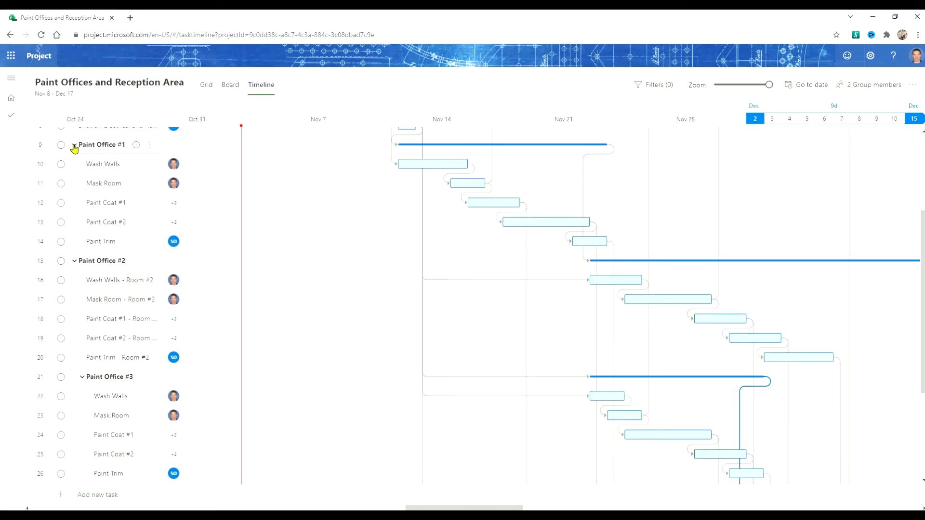
pyautogui.scroll(1, 75, 148)
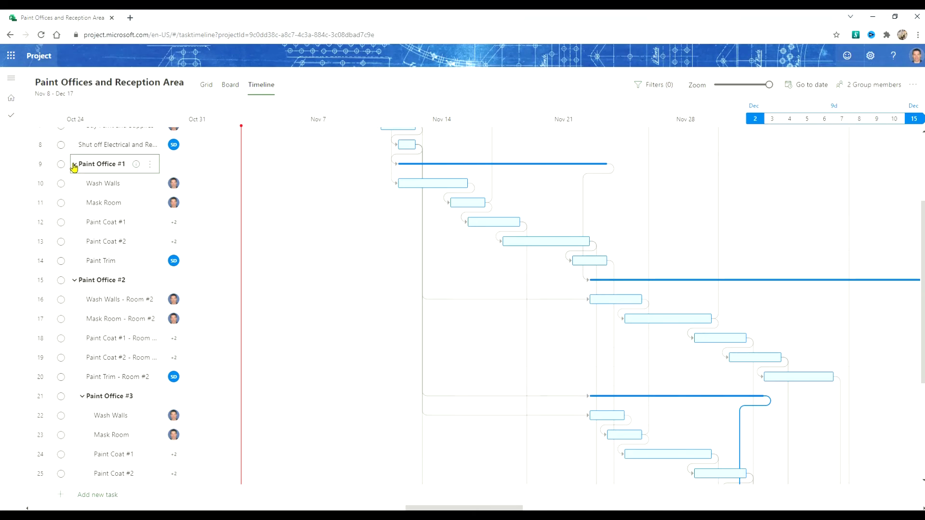
pyautogui.click(74, 165)
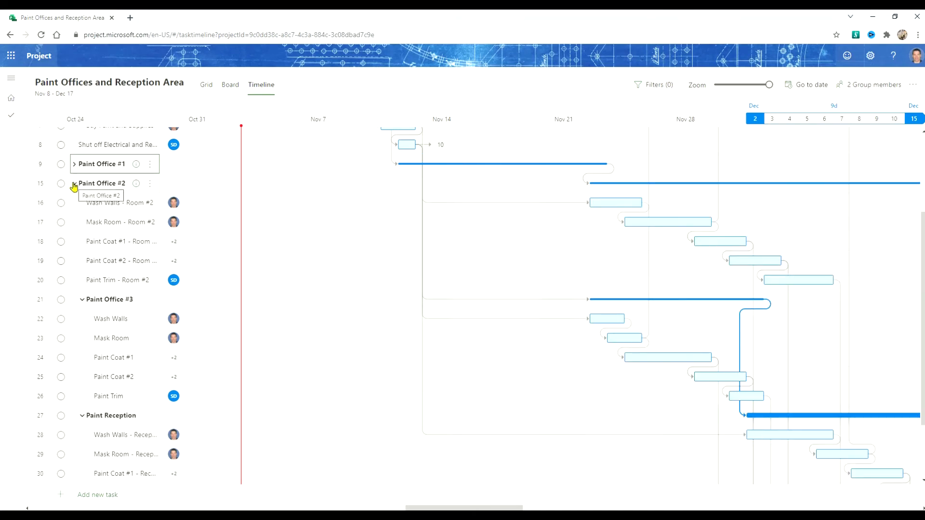
pyautogui.click(74, 185)
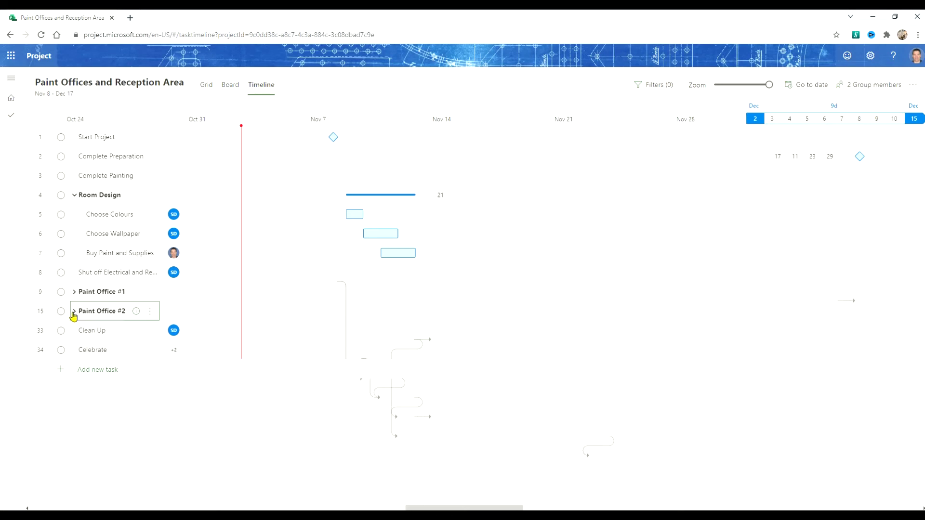
pyautogui.click(74, 312)
pyautogui.scroll(-3, 103, 368)
pyautogui.scroll(-1, 104, 369)
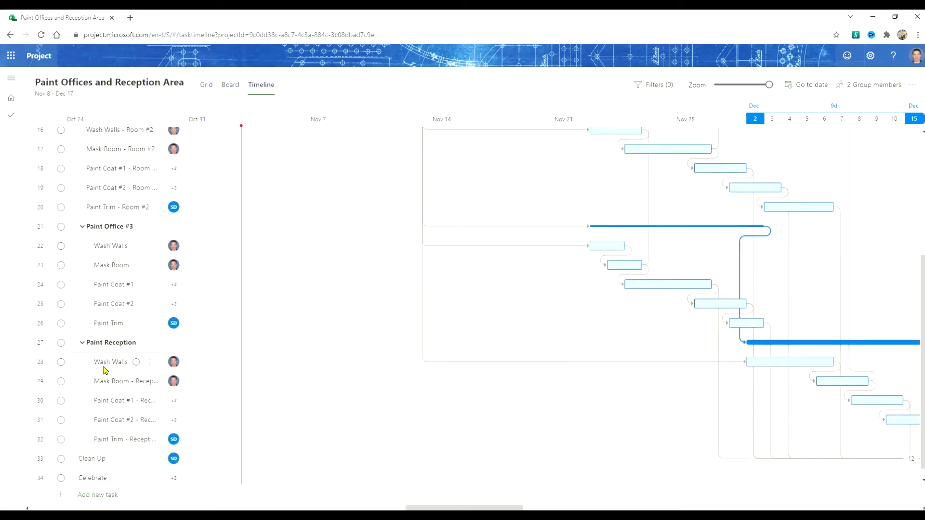
# - Promote Paint Reception, then Paint Office #3, one outline level each with Promote subtask
pyautogui.click(123, 343)
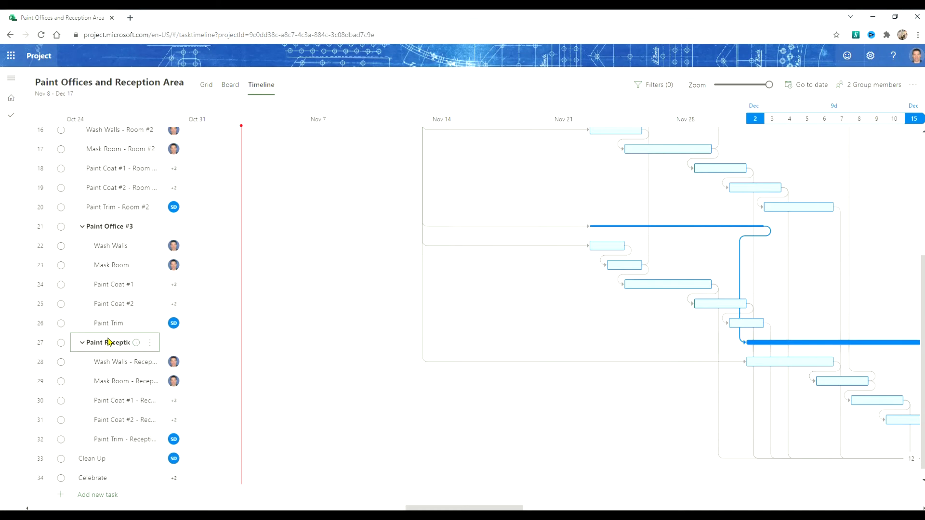
pyautogui.click(150, 345)
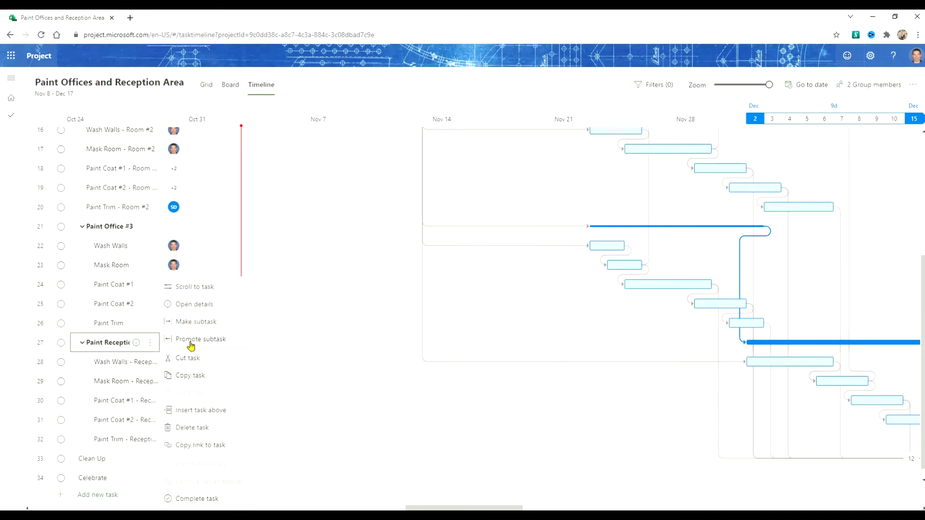
pyautogui.click(191, 340)
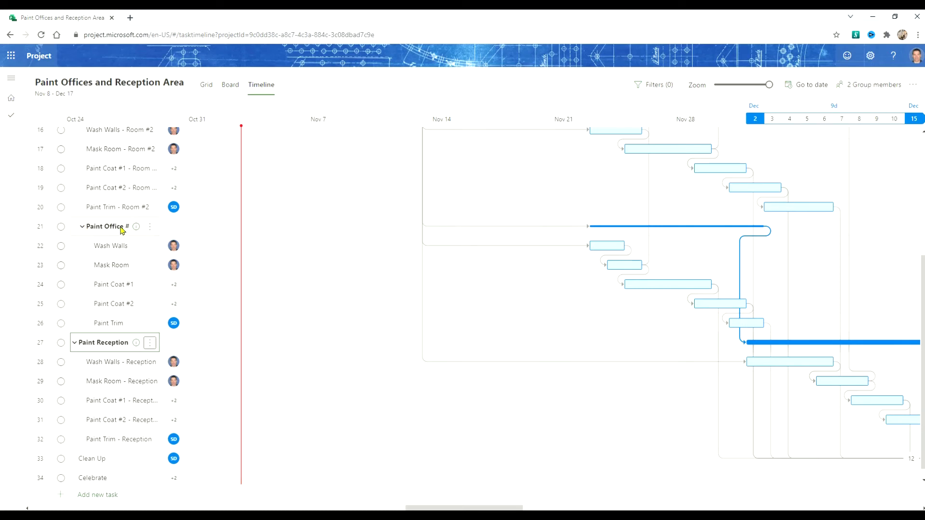
pyautogui.click(150, 228)
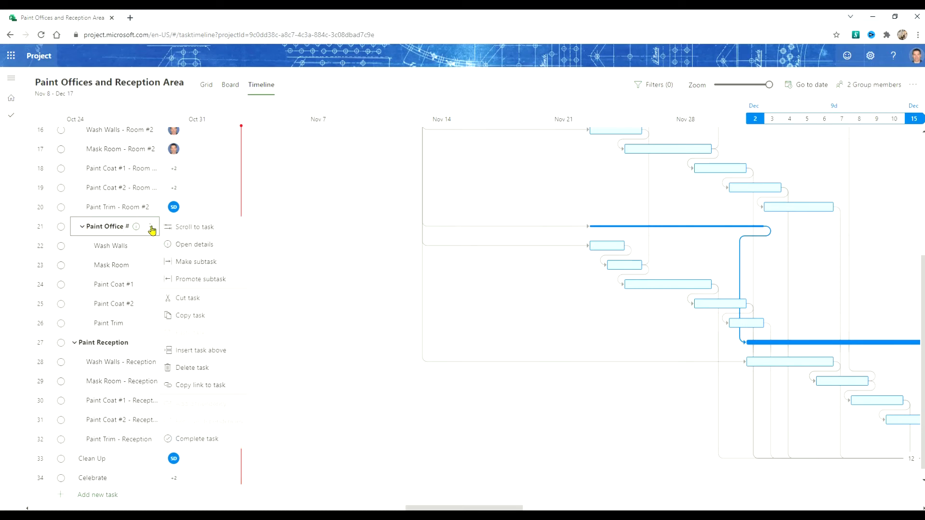
pyautogui.click(189, 283)
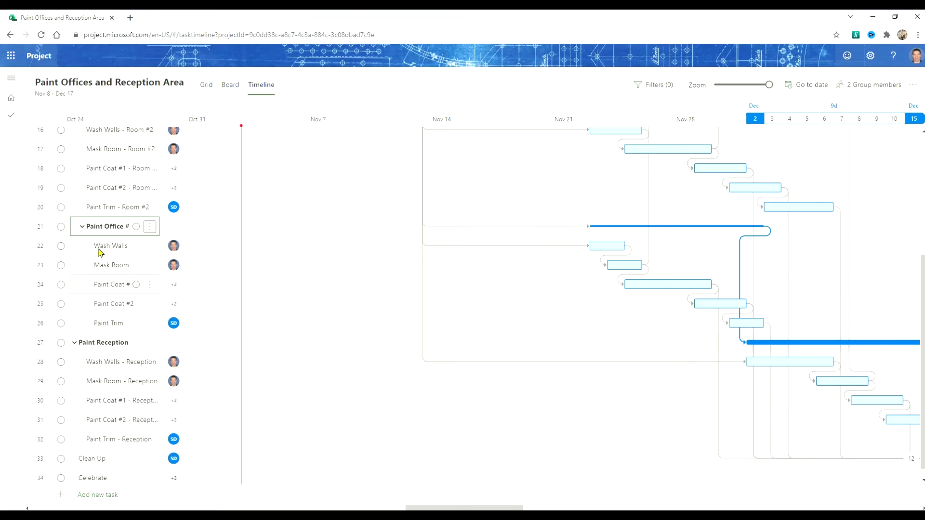
pyautogui.scroll(5, 100, 252)
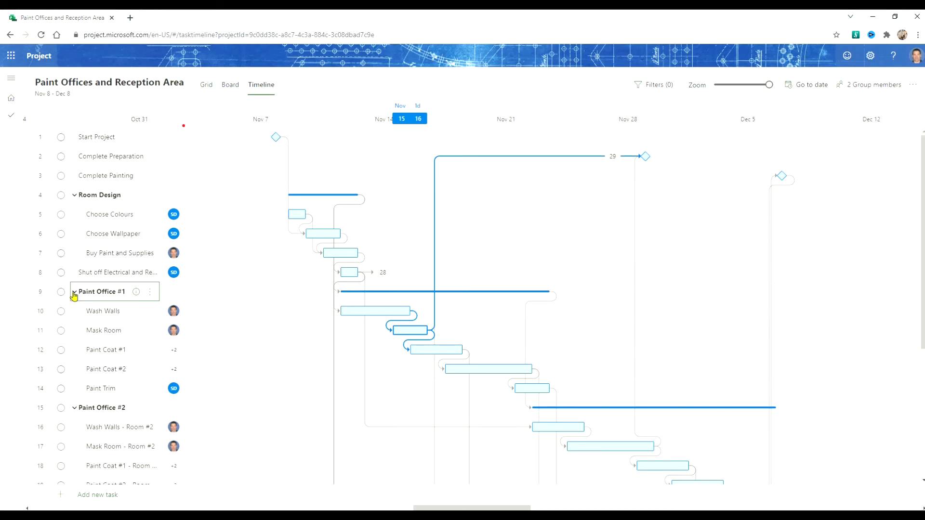
# - Collapse the office and reception groups, link Paint Office #3 after Paint Office #2, and zoom out
pyautogui.click(74, 293)
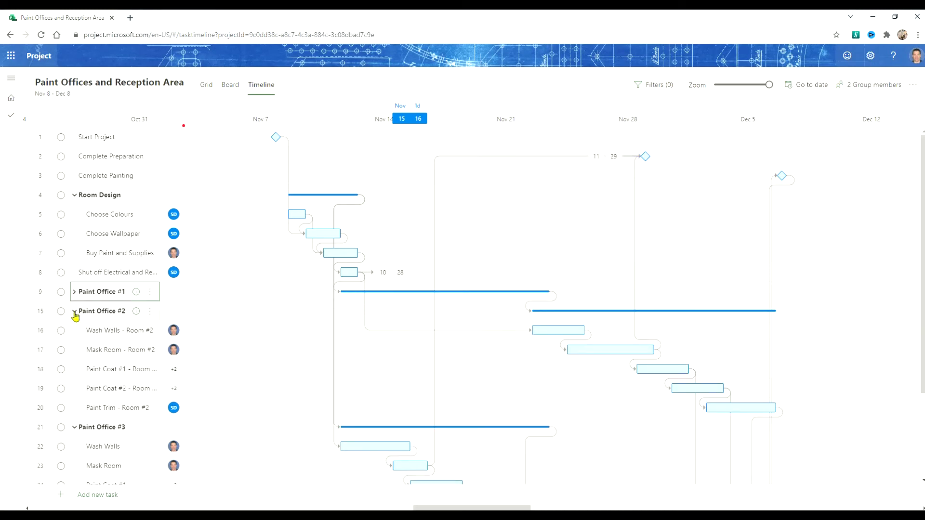
pyautogui.click(75, 313)
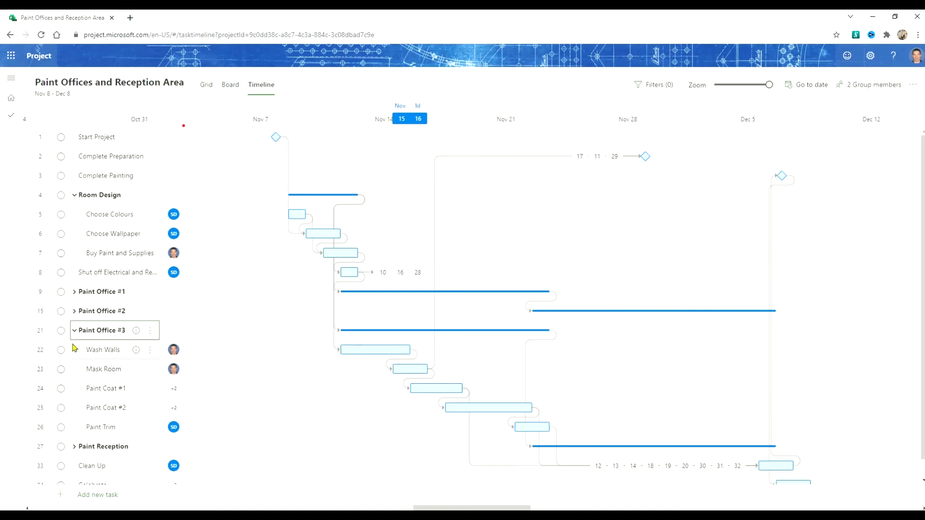
pyautogui.click(75, 331)
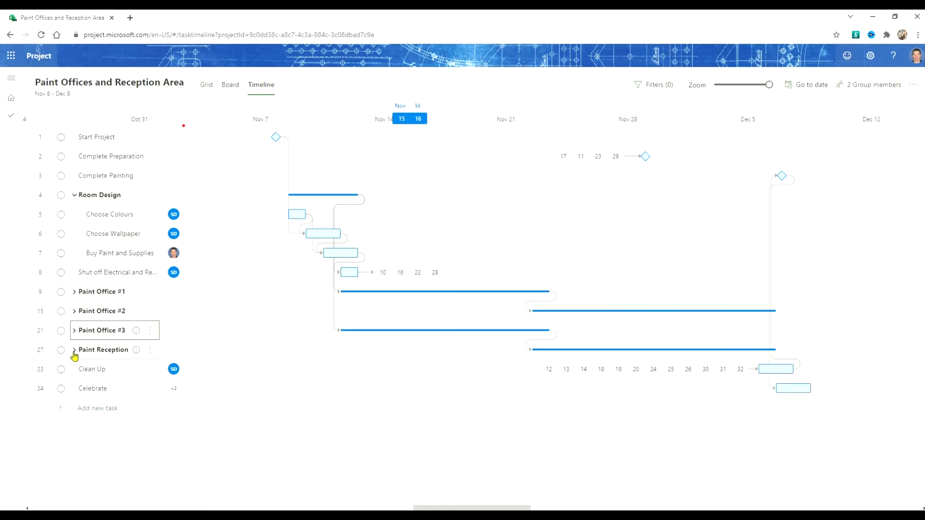
pyautogui.click(75, 354)
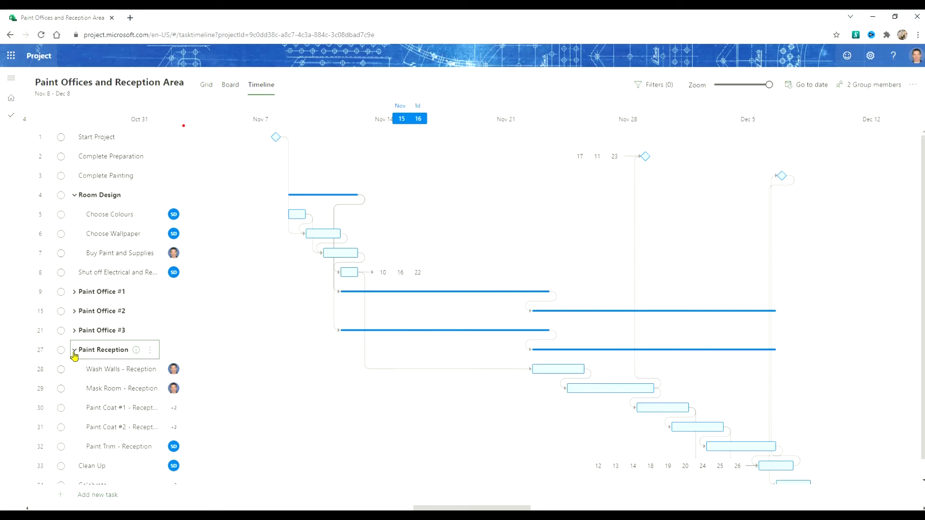
pyautogui.click(74, 354)
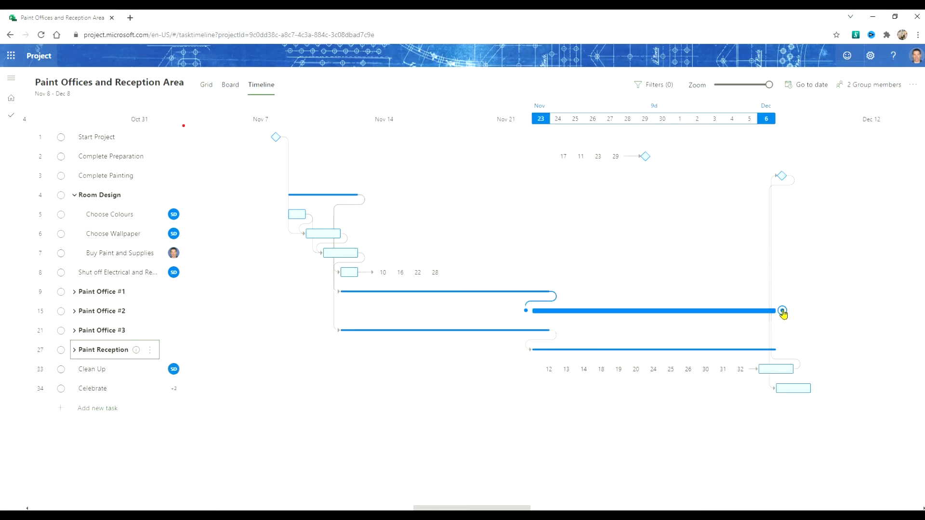
pyautogui.moveTo(783, 311)
pyautogui.mouseDown()
pyautogui.moveTo(490, 364)
pyautogui.moveTo(366, 353)
pyautogui.moveTo(347, 336)
pyautogui.mouseUp()
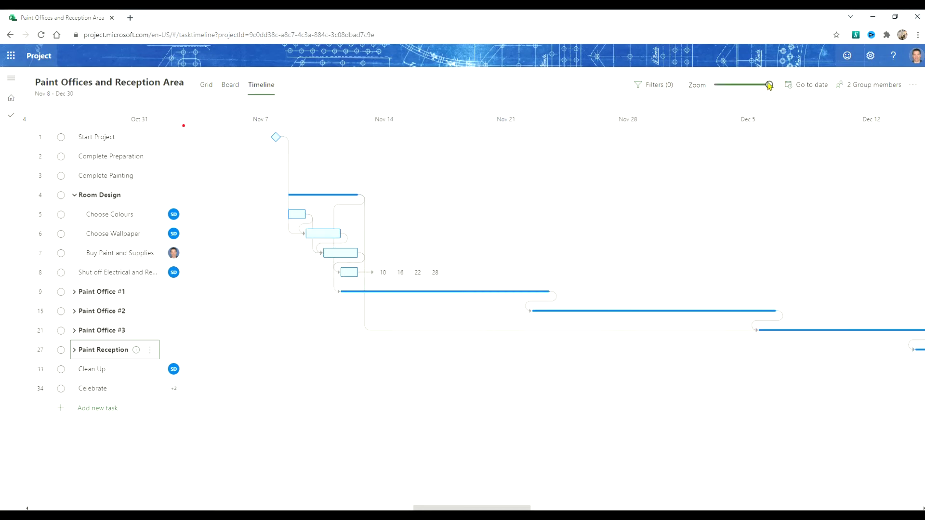
pyautogui.moveTo(768, 86); pyautogui.dragTo(741, 84)
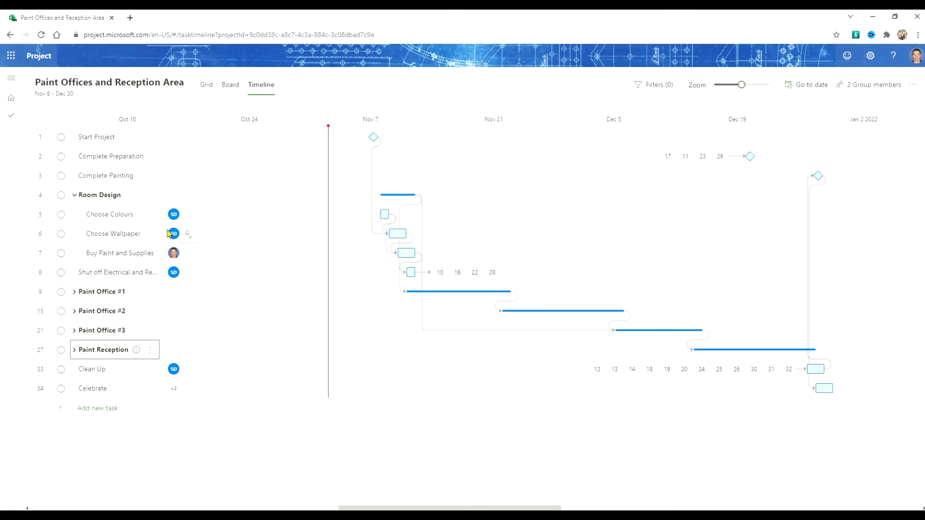
# - In Wash Walls - Reception's details panel, change the duration from 2 d to 4 d
pyautogui.click(75, 352)
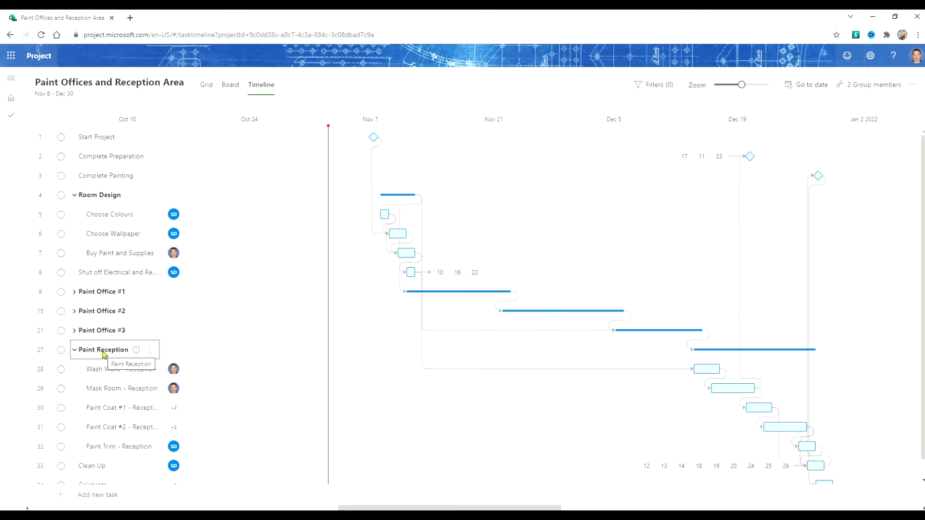
pyautogui.click(112, 374)
pyautogui.click(150, 371)
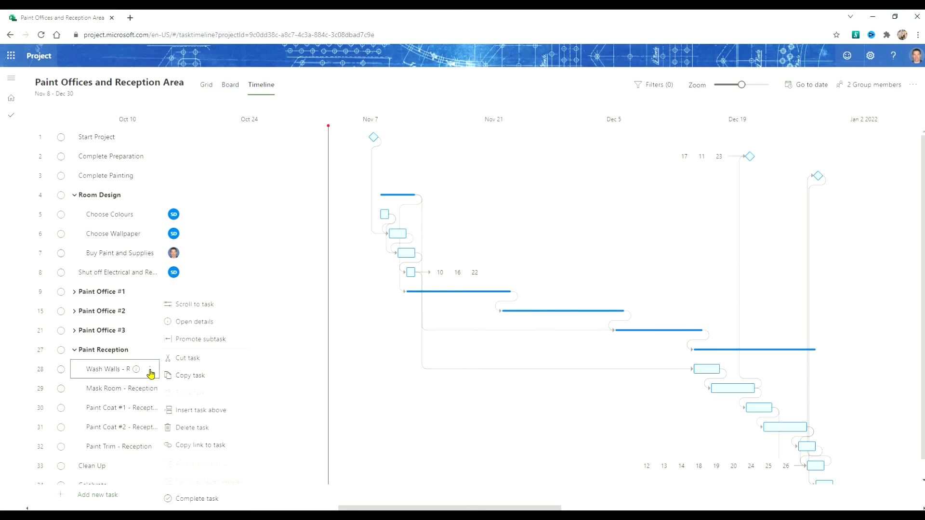
pyautogui.click(190, 324)
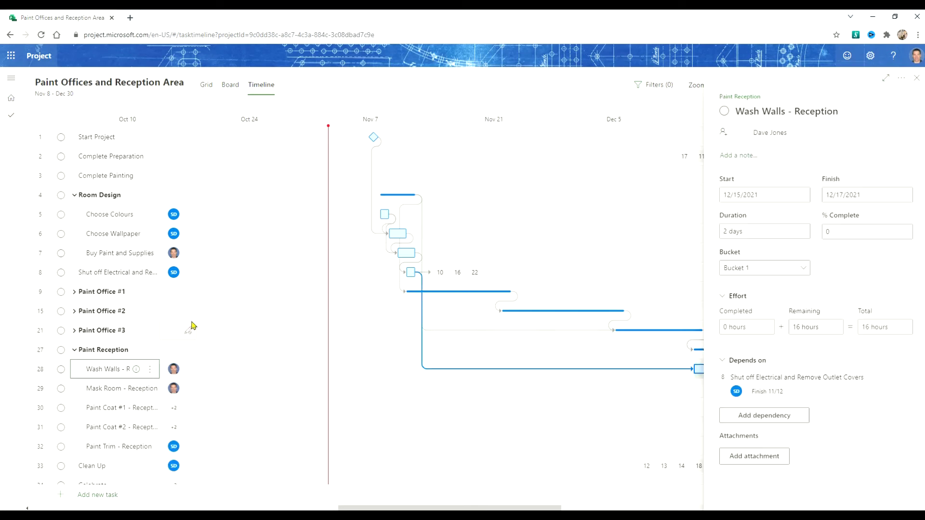
pyautogui.click(755, 231)
pyautogui.write('4 ')
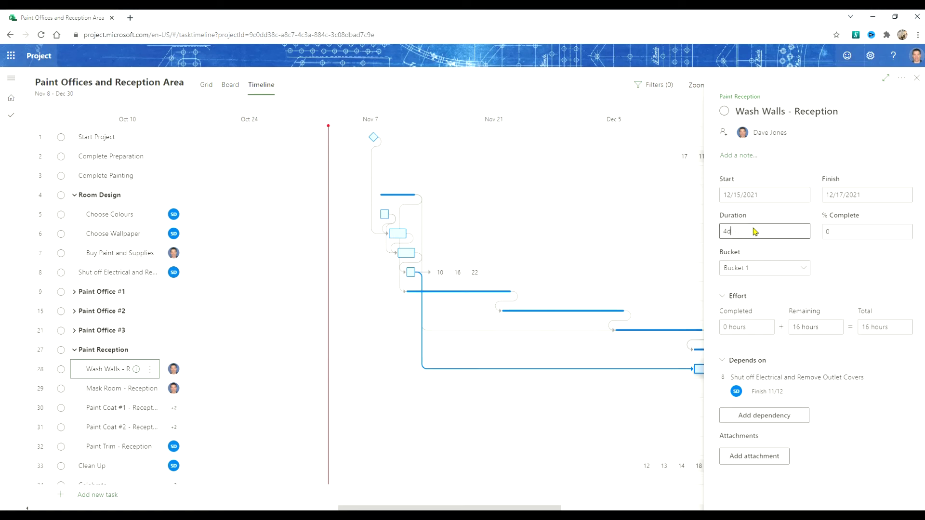
pyautogui.write('d')
pyautogui.press('Return')
pyautogui.click(919, 78)
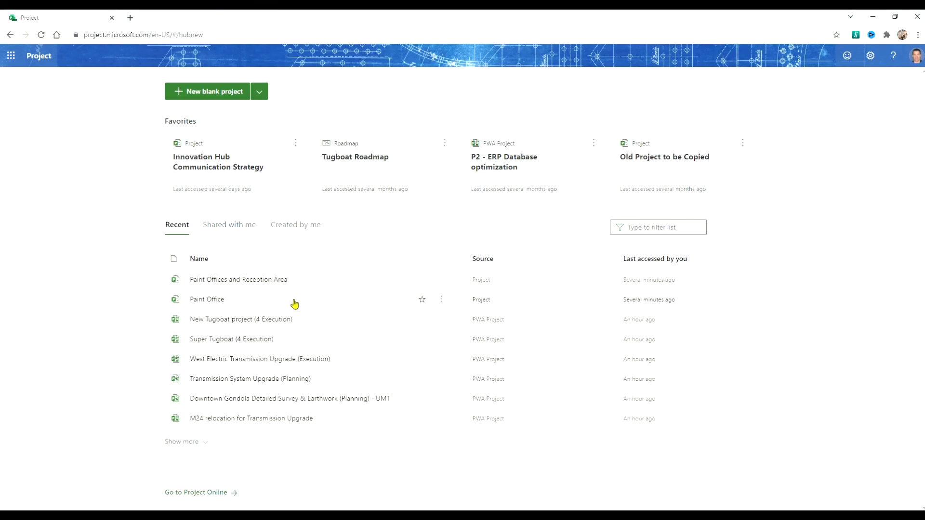
# - Use Copy Project on Paint Office from the Recent list
pyautogui.click(443, 300)
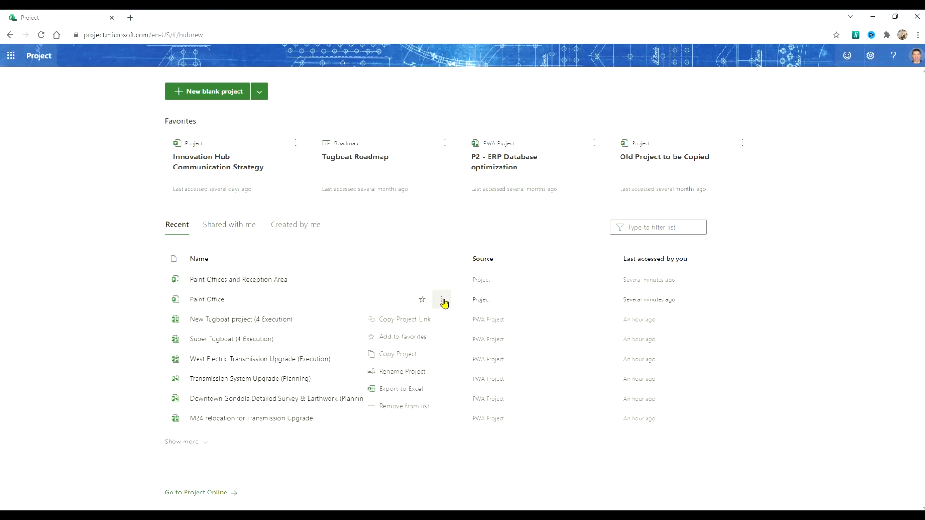
pyautogui.click(418, 355)
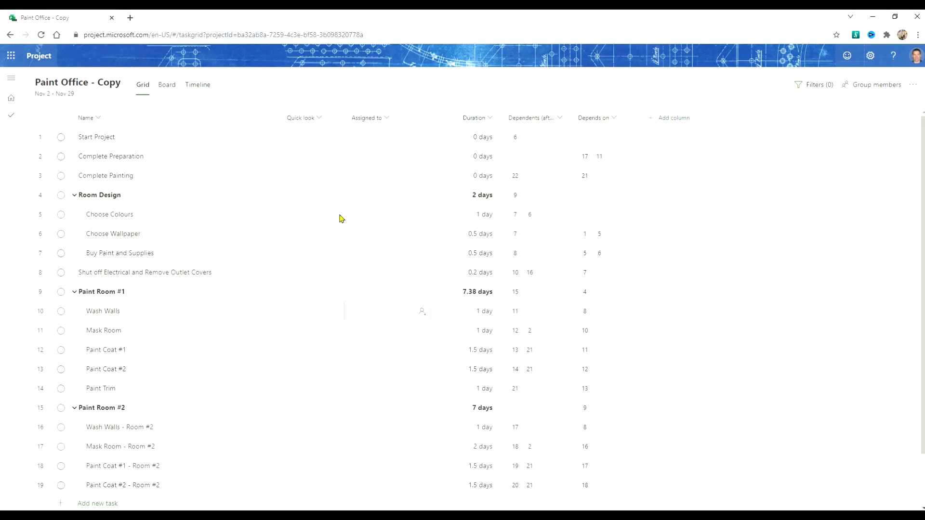
# - In the Timeline view, change the project title to 'Template - Paint Office'
pyautogui.click(202, 85)
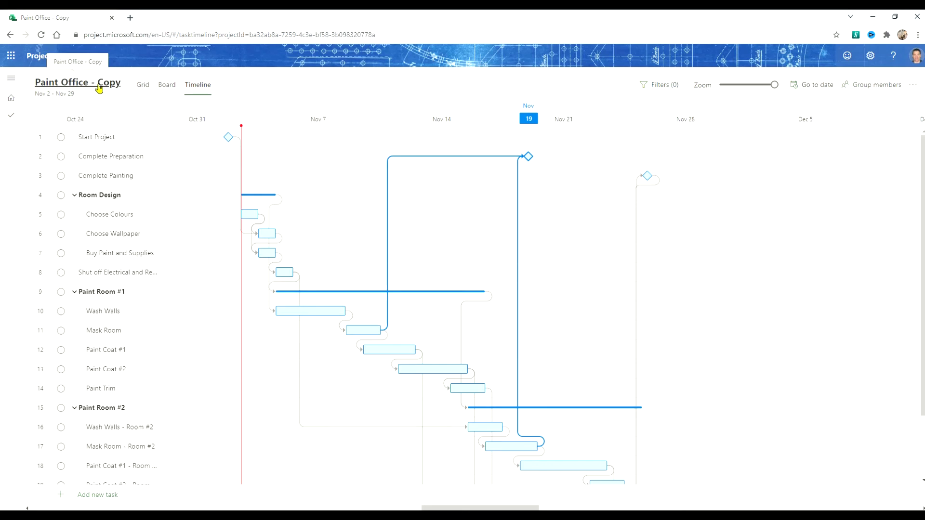
pyautogui.click(77, 86)
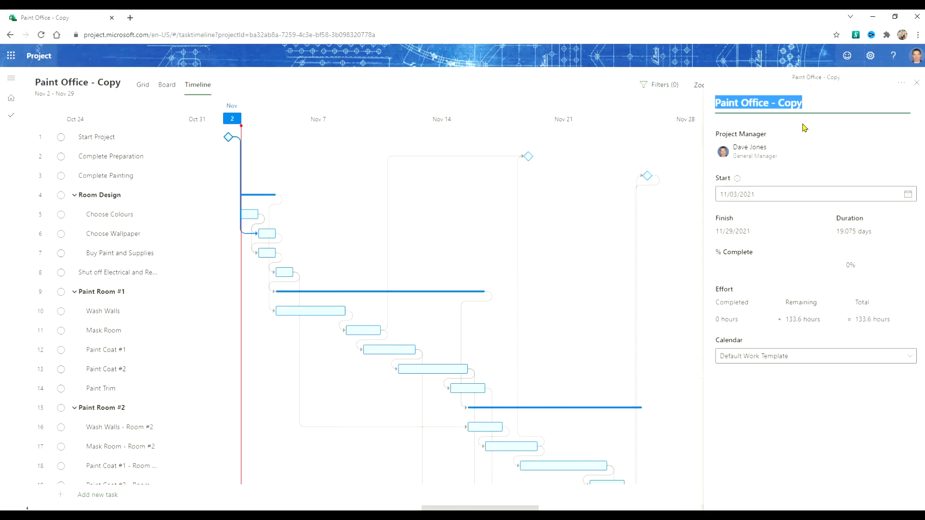
pyautogui.write('Ten')
pyautogui.press('BackSpace')
pyautogui.write('mpate')
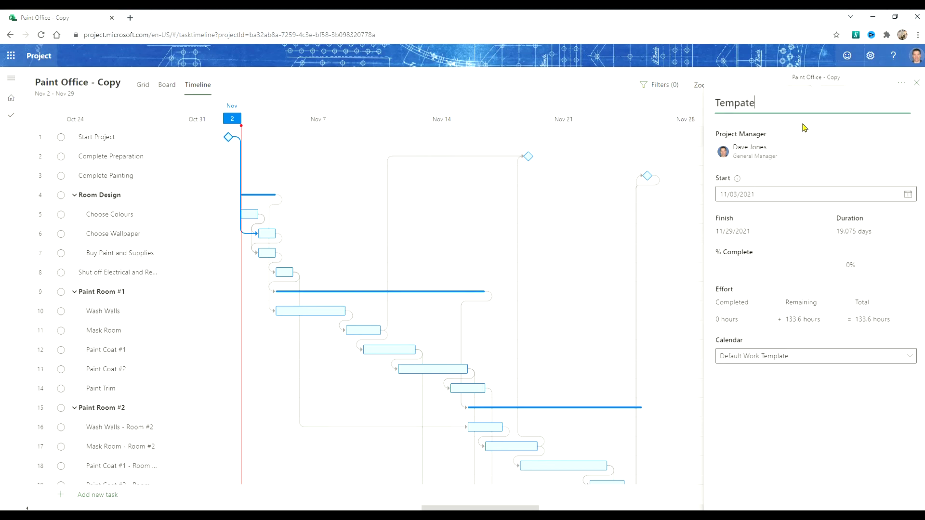
pyautogui.press('BackSpace')
pyautogui.press('BackSpace')
pyautogui.press('BackSpace')
pyautogui.write('late - Paint Office')
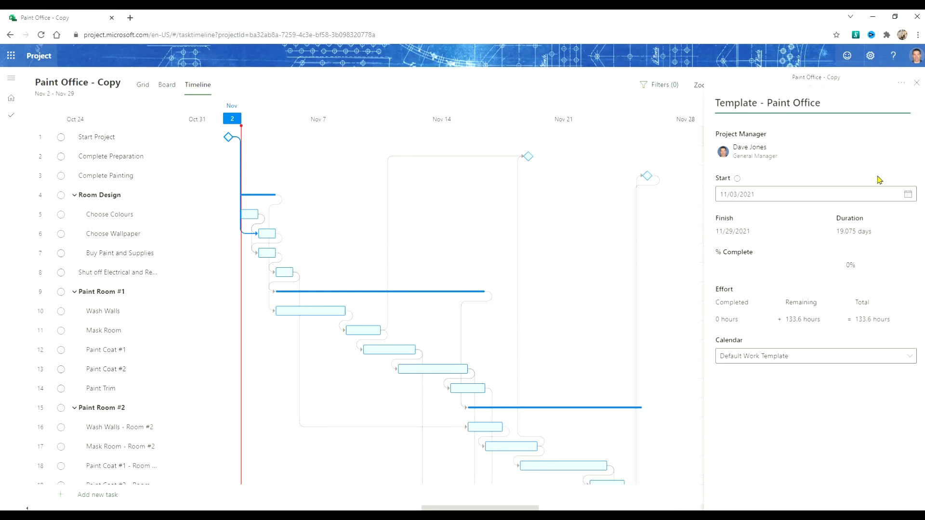
pyautogui.click(917, 85)
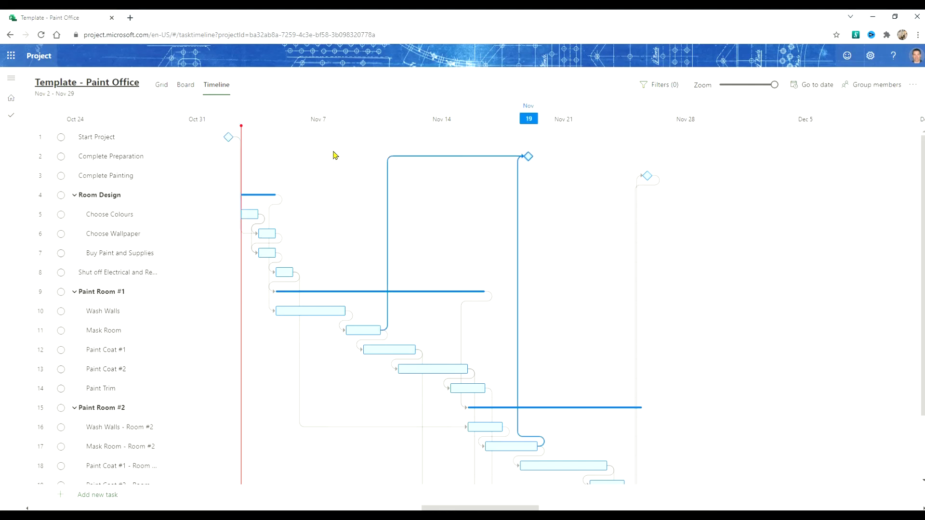
# - Go back to the Project home hub via Home in the left rail
pyautogui.click(9, 99)
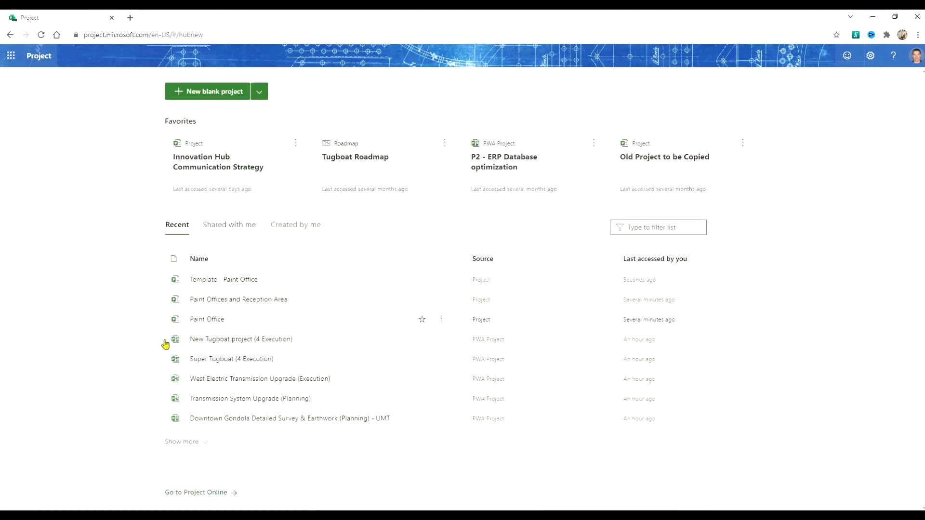